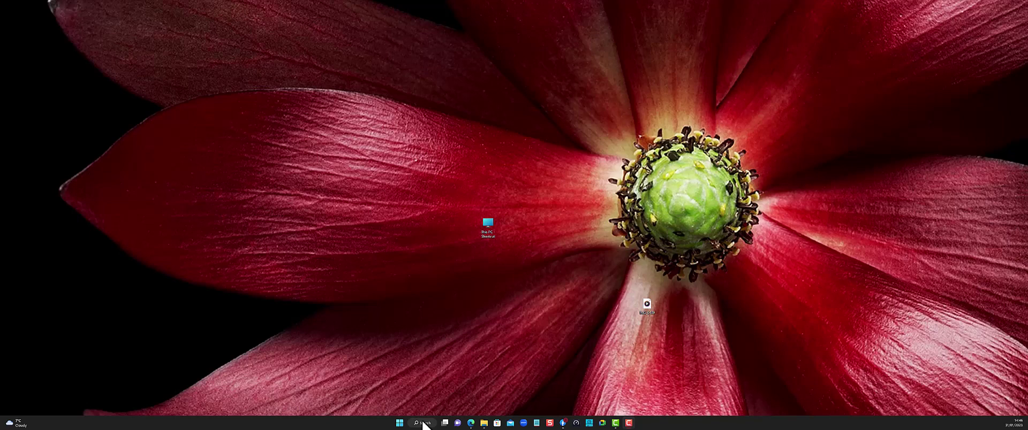
Launch Dell Display Manager, move its window clear, and apply the three-column screen layout to the Dell U3415W.
click(423, 423)
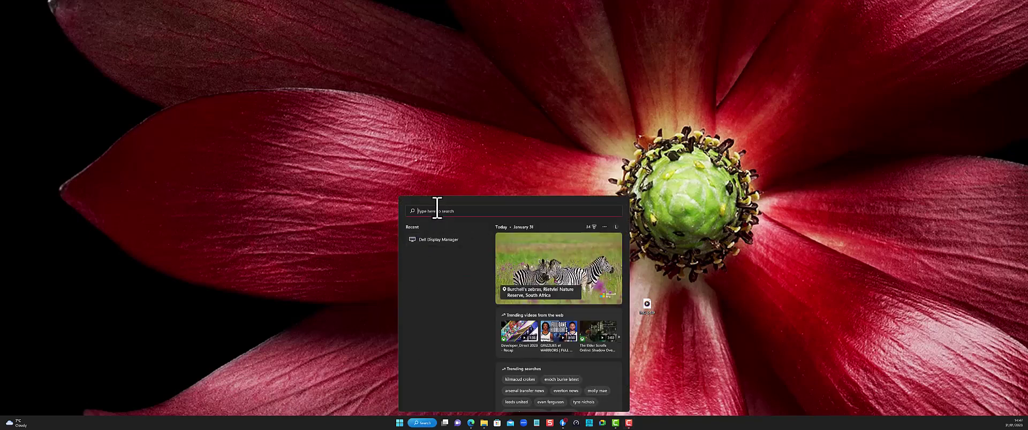
click(450, 240)
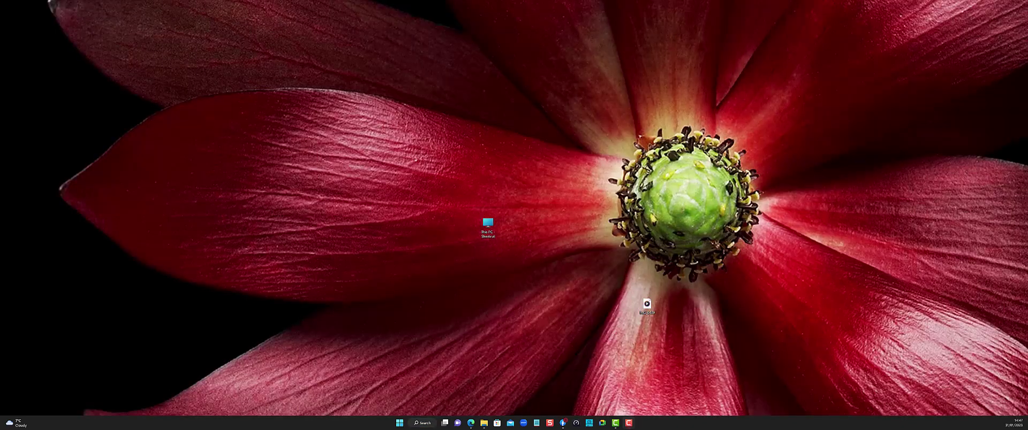
drag(539, 108, 423, 150)
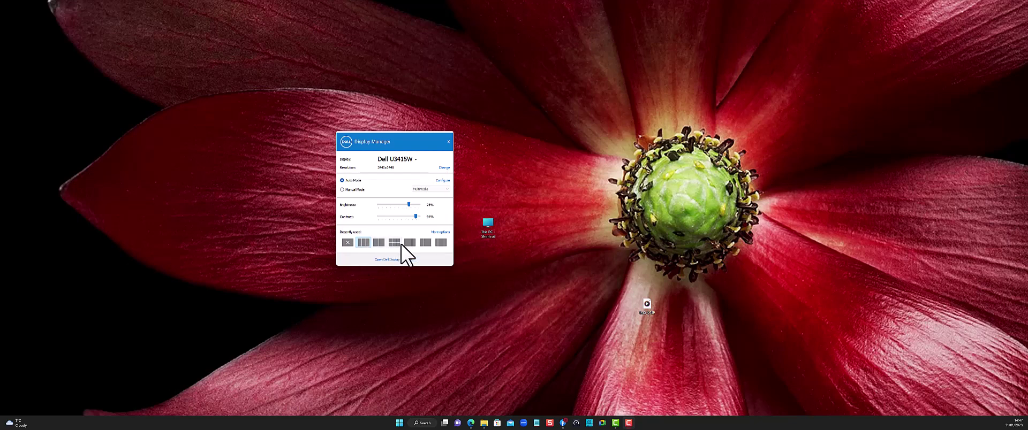
mouse_move(395, 245)
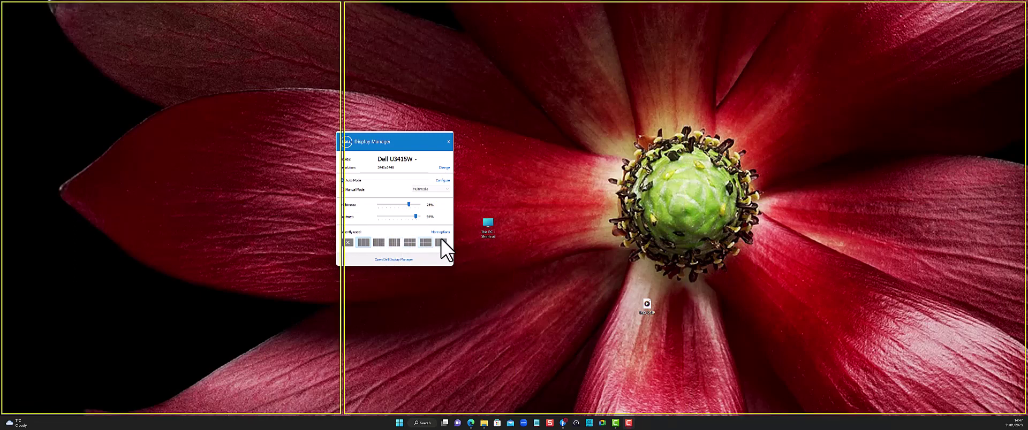
click(365, 244)
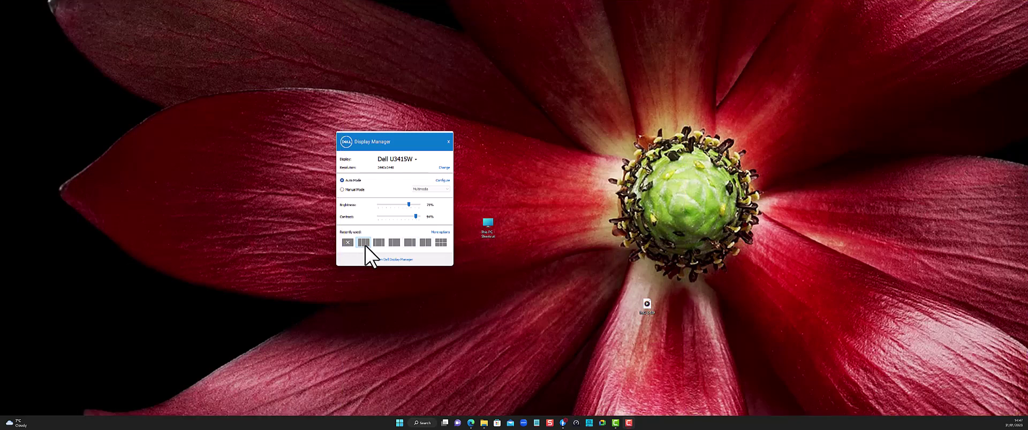
click(404, 292)
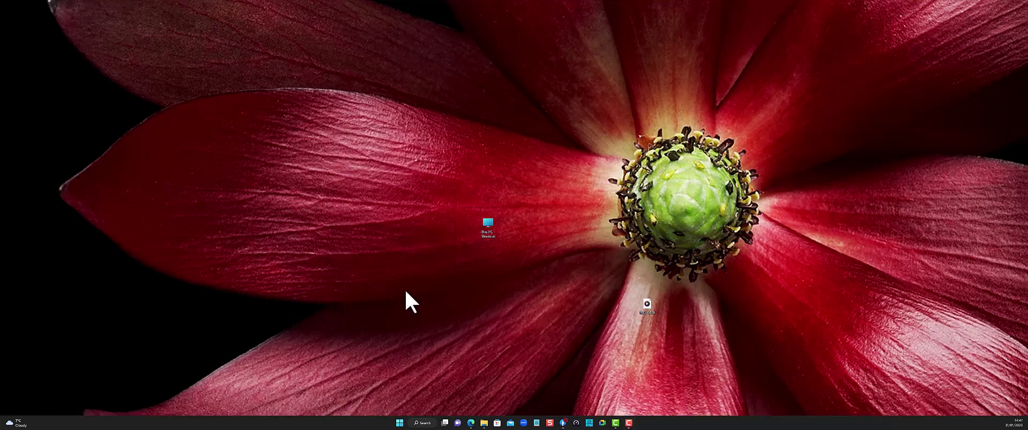
Bring up the Edge window with the Gmail inbox in the left column and switch it to Apple's Shopping Help page.
mouse_move(471, 424)
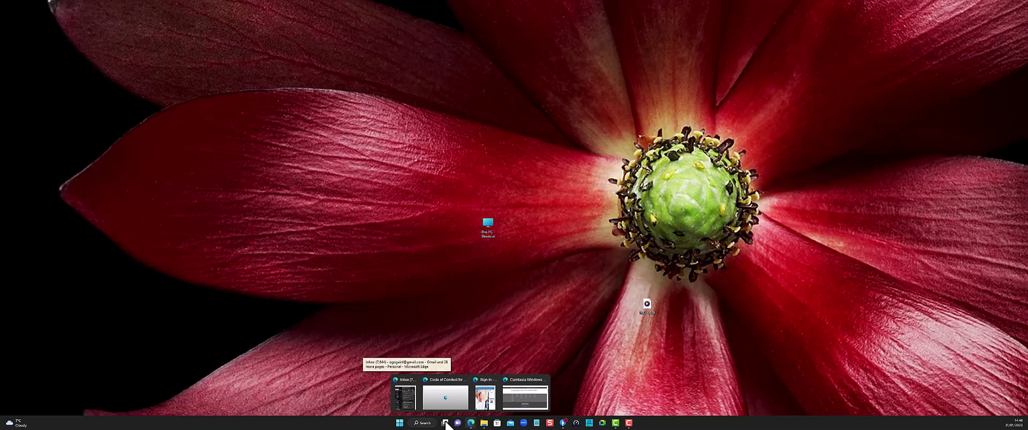
click(407, 403)
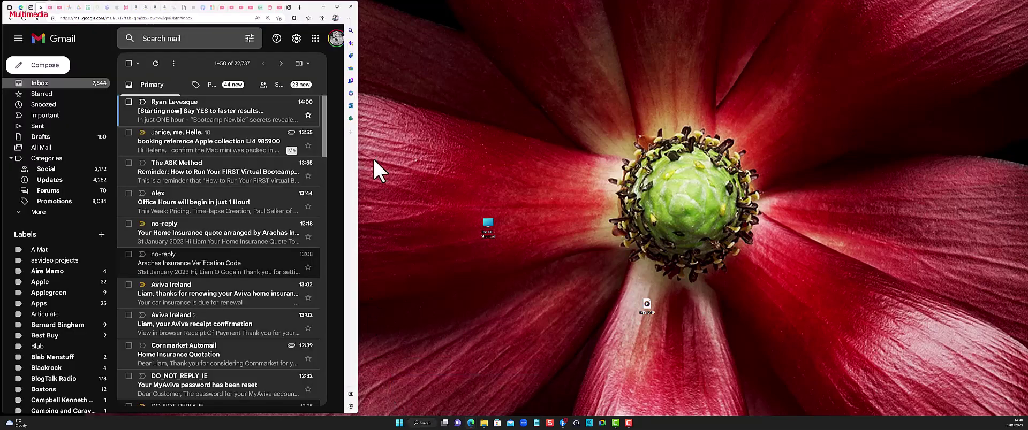
click(154, 7)
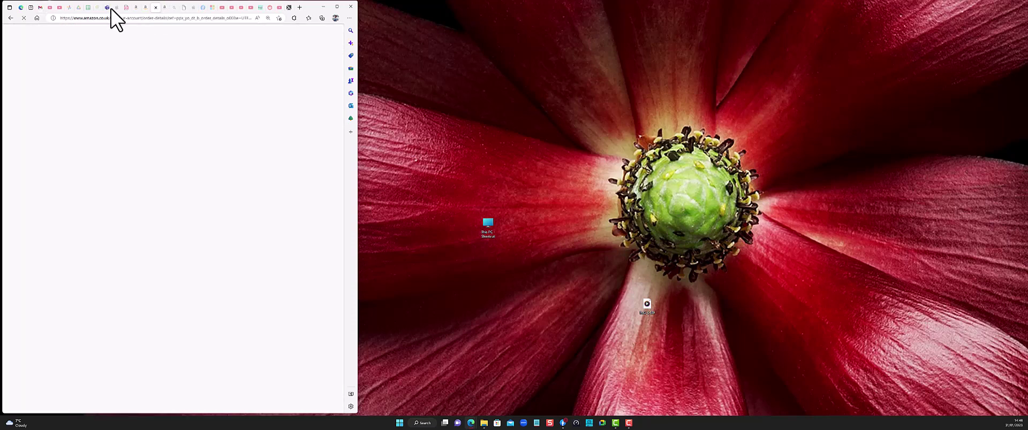
click(194, 8)
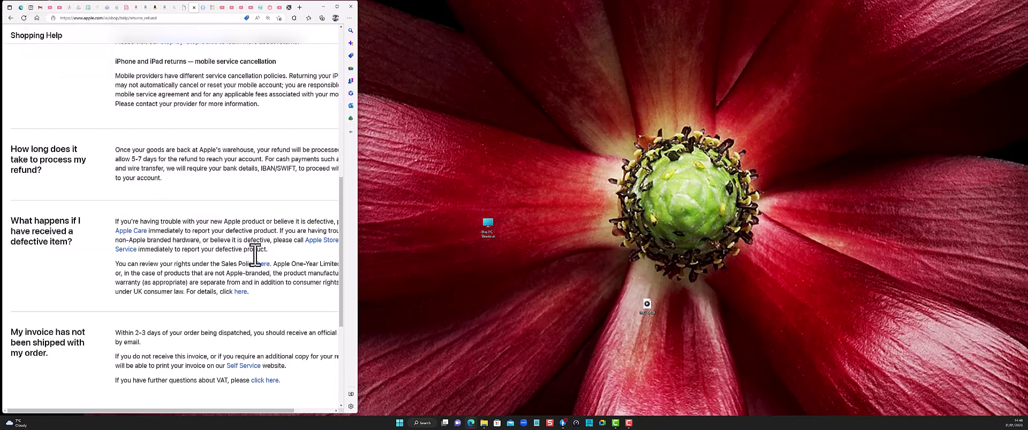
Fill the right column with the Facebook window and the middle column with the other Edge window, showing Google Drive.
click(562, 423)
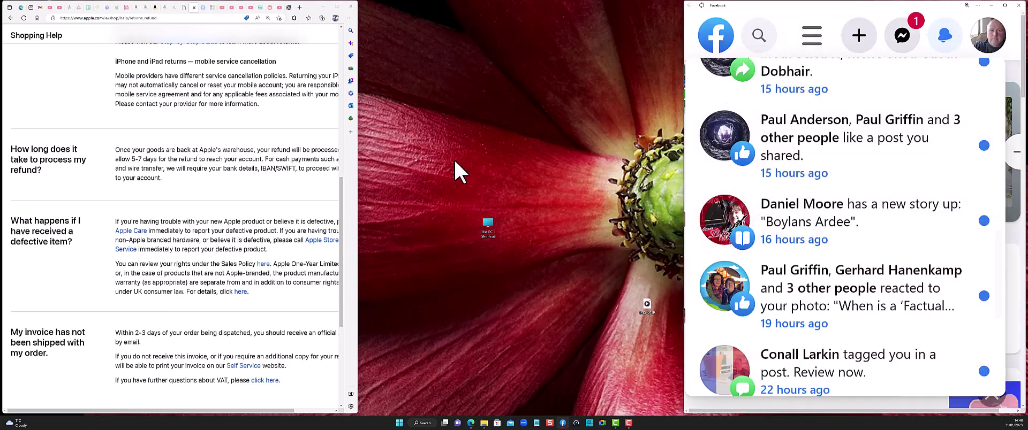
mouse_move(896, 7)
mouse_down()
mouse_move(882, 9)
mouse_move(906, 12)
mouse_move(613, 32)
mouse_move(528, 24)
mouse_move(542, 7)
mouse_move(917, 17)
mouse_move(899, 16)
mouse_up()
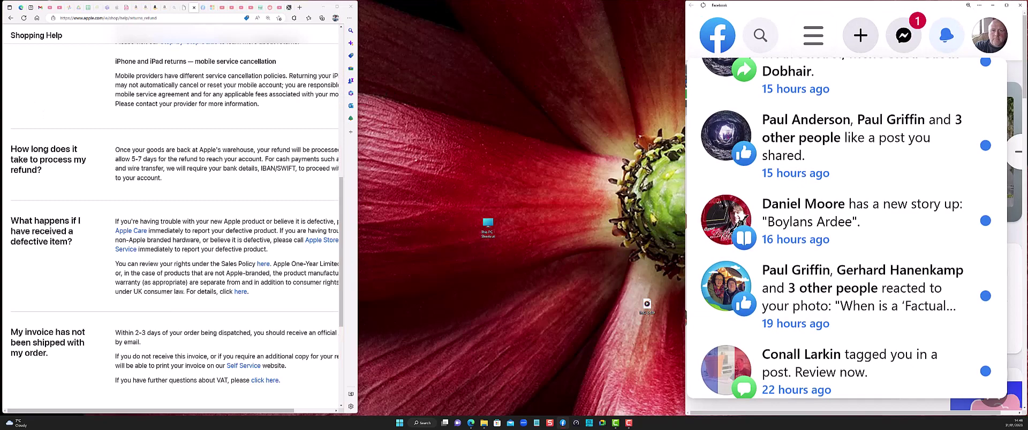
key(alt+Tab)
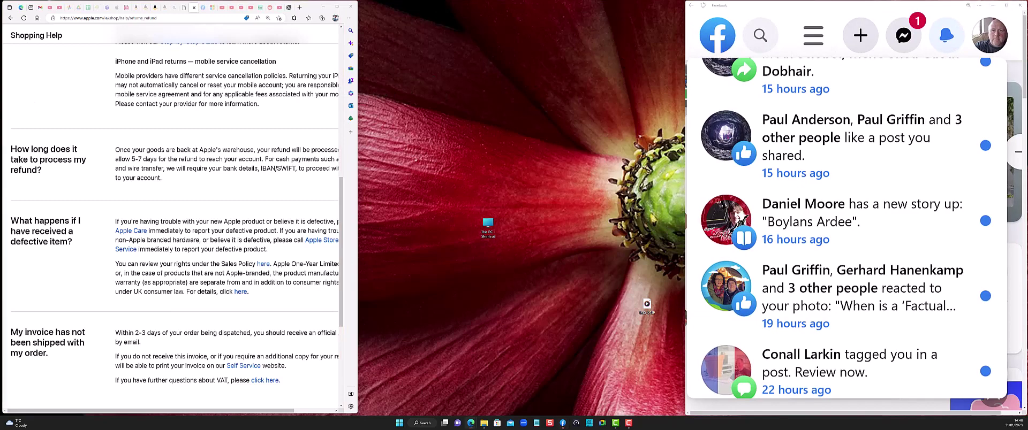
drag(0, 166, 563, 31)
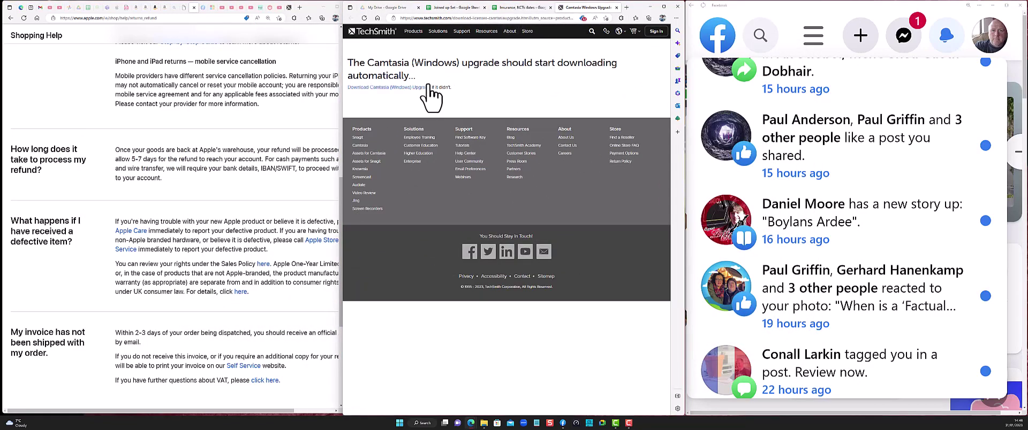
click(399, 7)
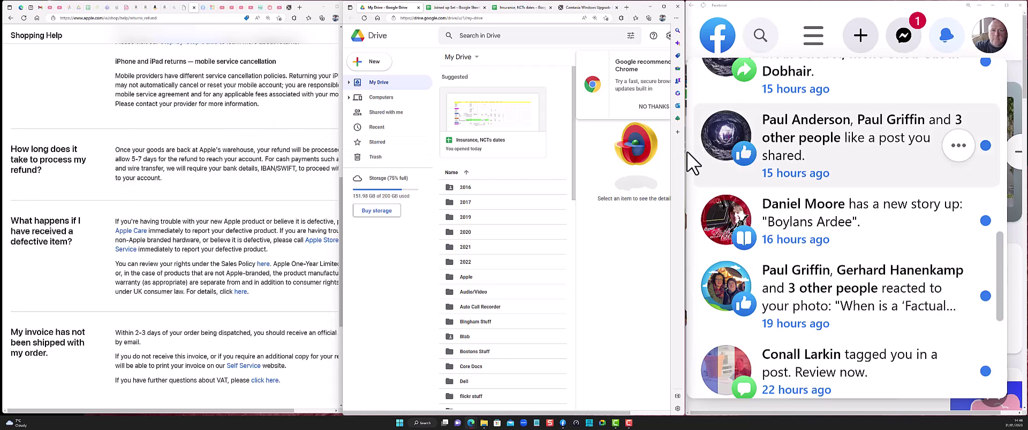
Switch the left column's browser back to the Gmail inbox and scroll through the messages.
mouse_move(714, 147)
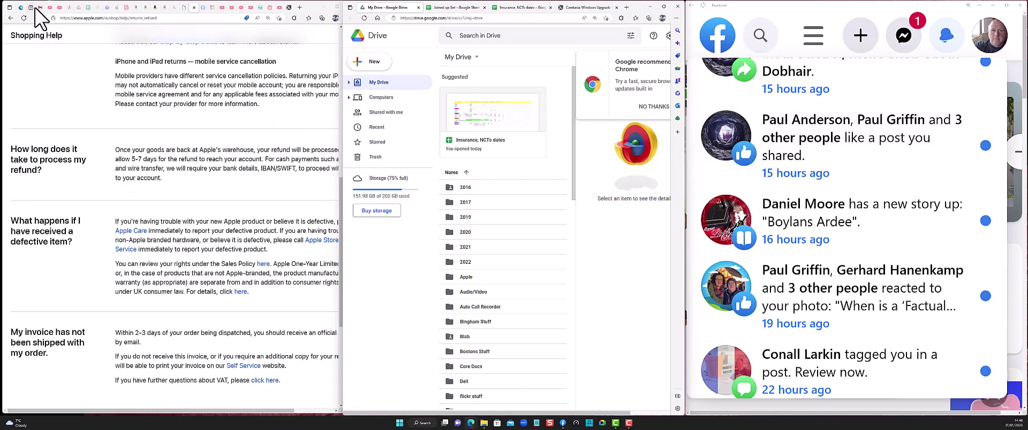
click(39, 13)
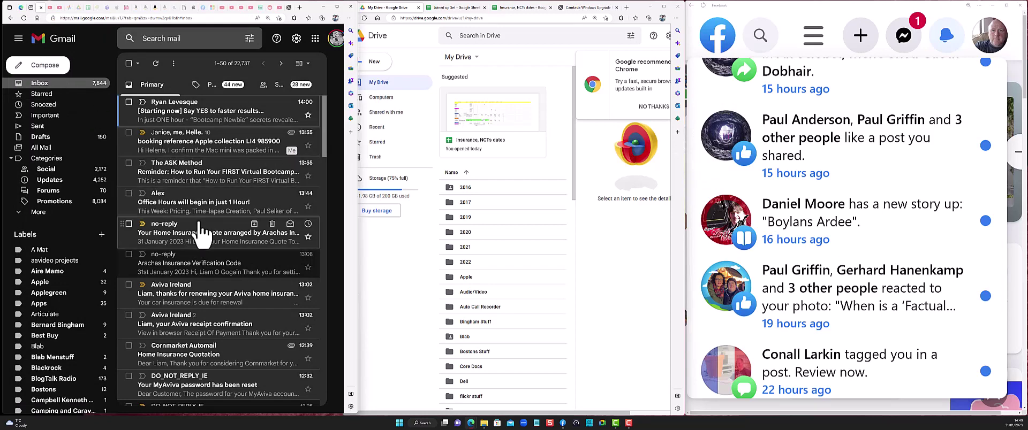
scroll(202, 230, up, 1)
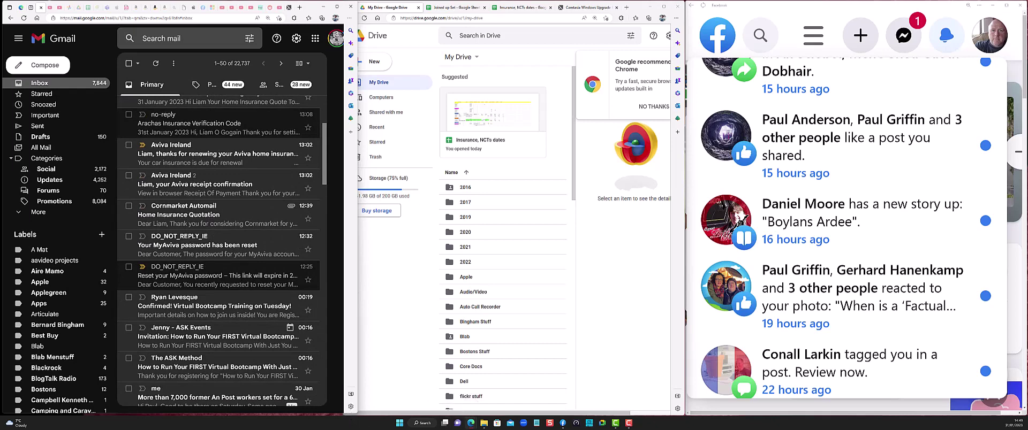
Open File Explorer in the middle column and browse OneDrive - Personal to Meitheal Ceol > Songbooks latest.
click(483, 423)
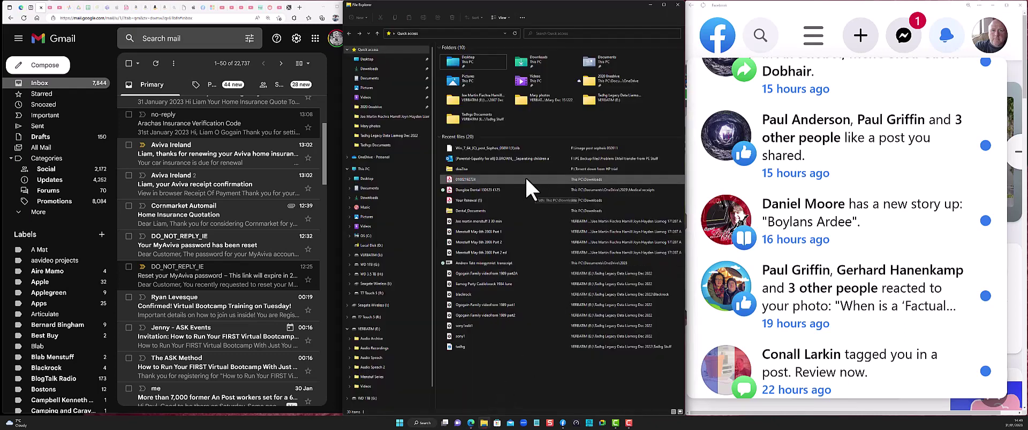
click(370, 157)
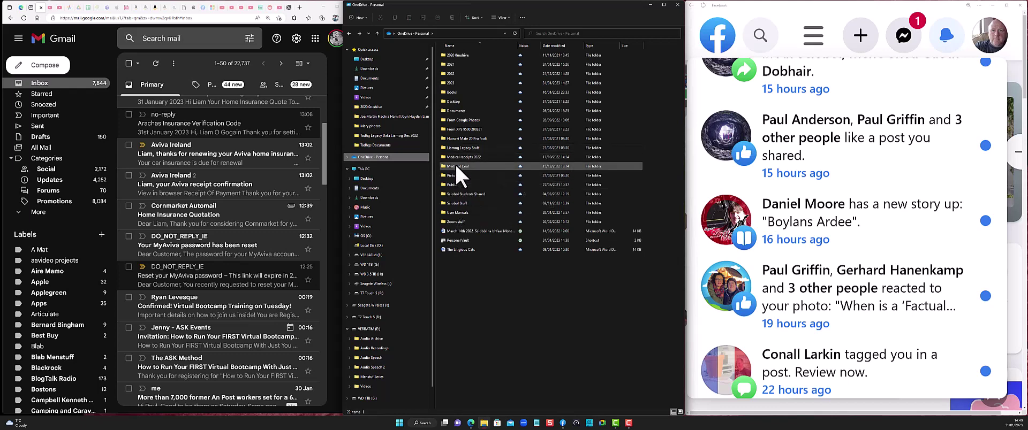
double_click(454, 166)
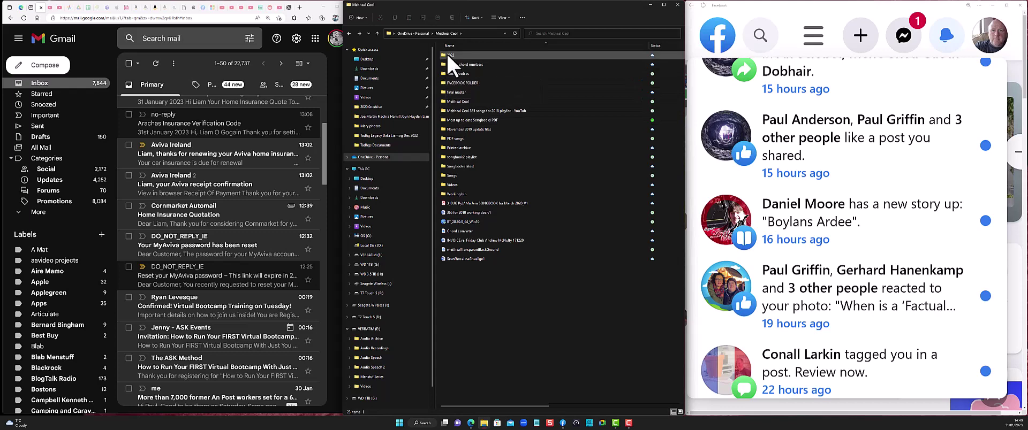
double_click(454, 166)
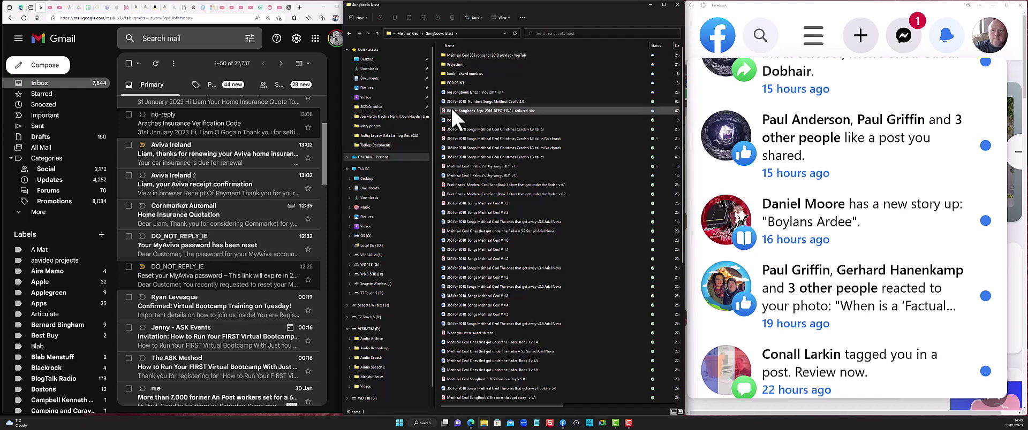
Open the document "365 for 2018 Numbers Songs Meitheal Ceol V 3.0" in Word and look through its contents pages.
double_click(450, 103)
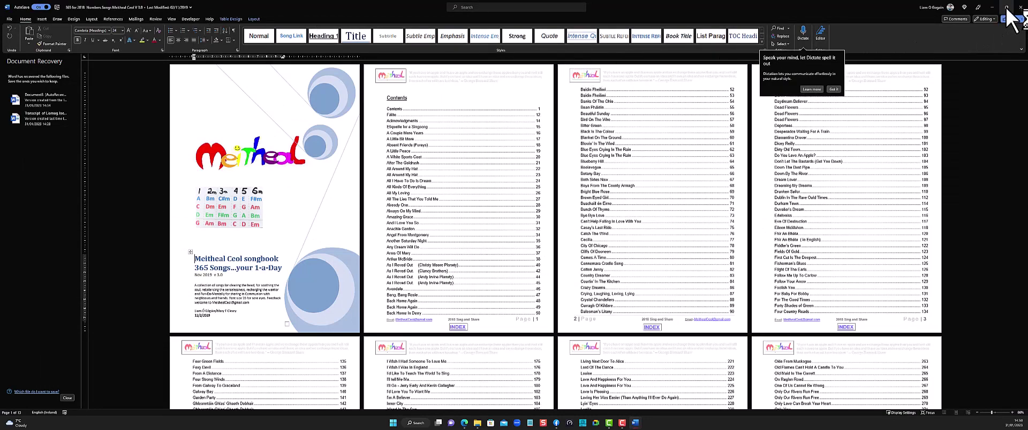
scroll(305, 165, down, 3)
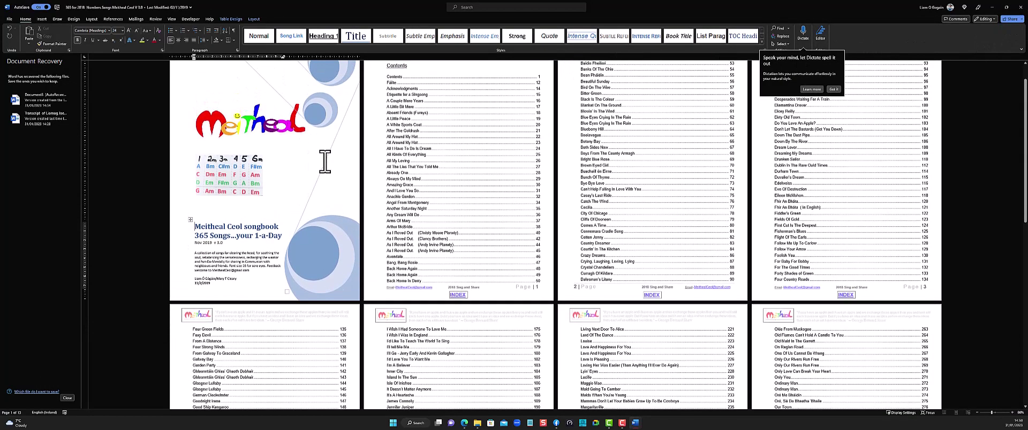
scroll(329, 164, down, 3)
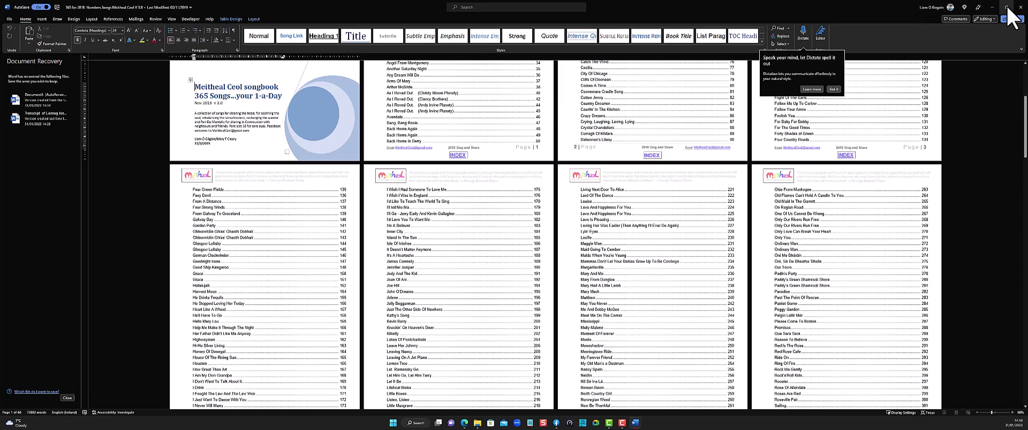
Restore both Word windows from full screen, leaving the transcript in the left column and placing the songbook in the right column.
click(1007, 7)
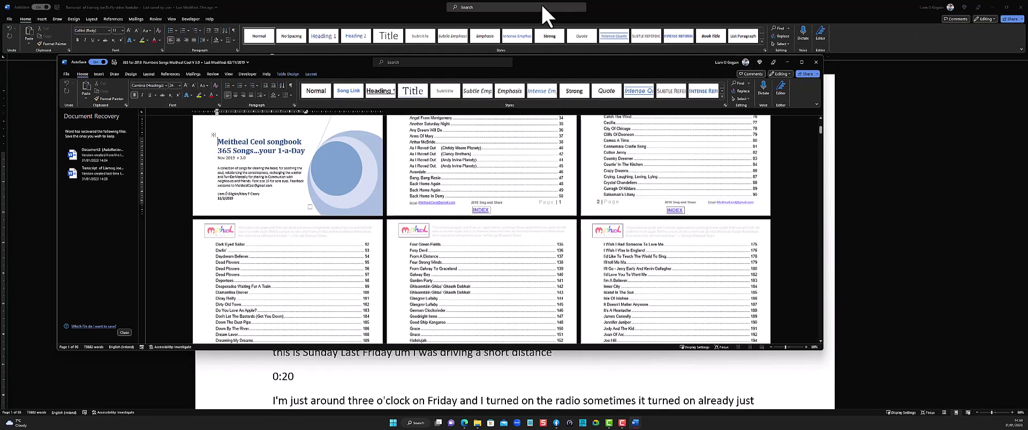
click(702, 8)
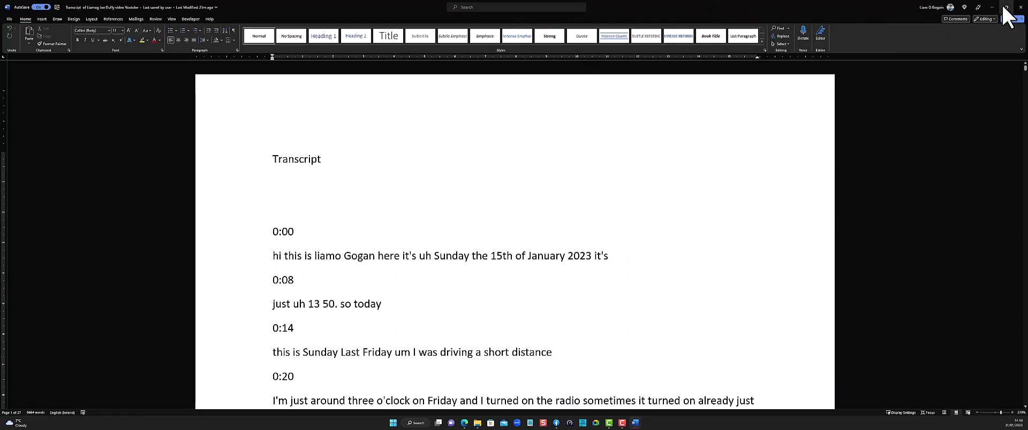
click(1006, 8)
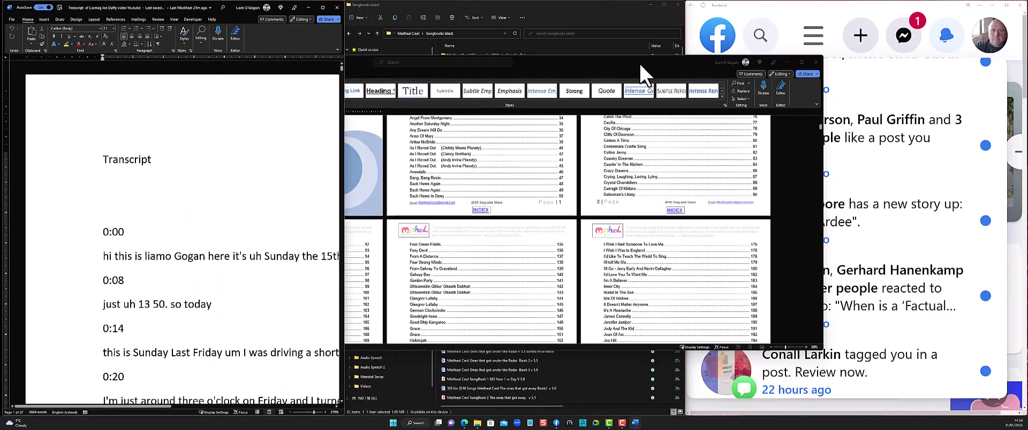
drag(639, 63, 916, 8)
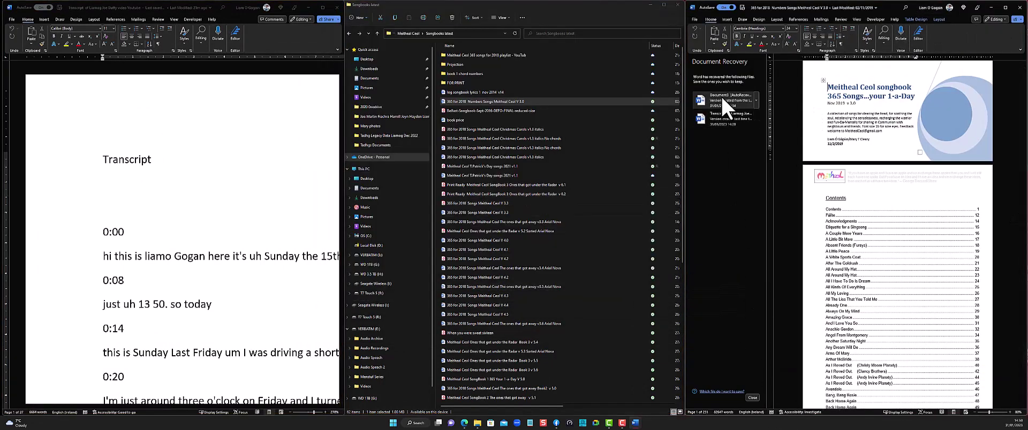
Zoom in on the songbook and follow its contents link to the song "A Little Bit More".
ctrl+scroll(970, 266, up, 5)
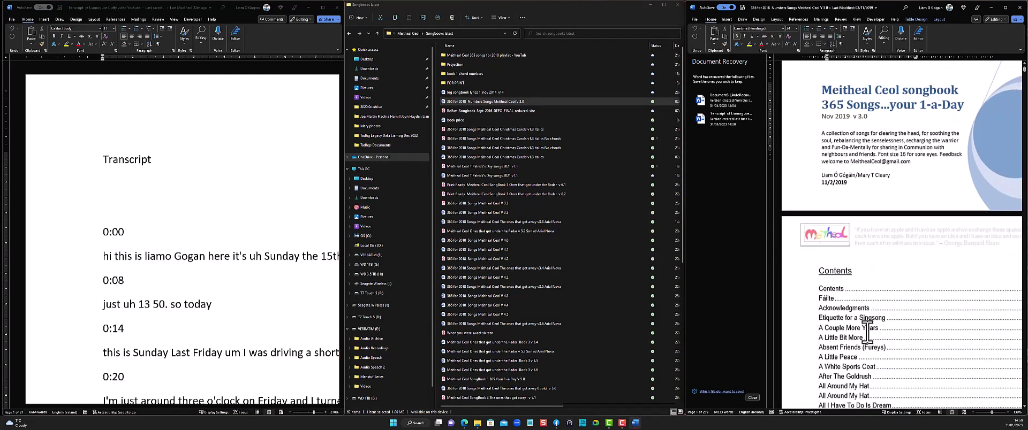
ctrl+click(833, 338)
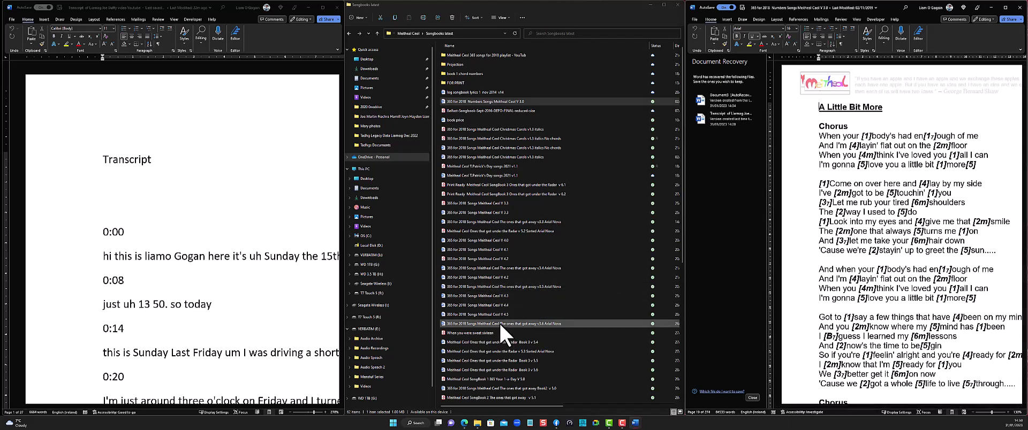
Open "365 for 2018 Songs Meitheal Ceol V 4.4" in the left column and look at its cover page and reviewing commands.
click(468, 305)
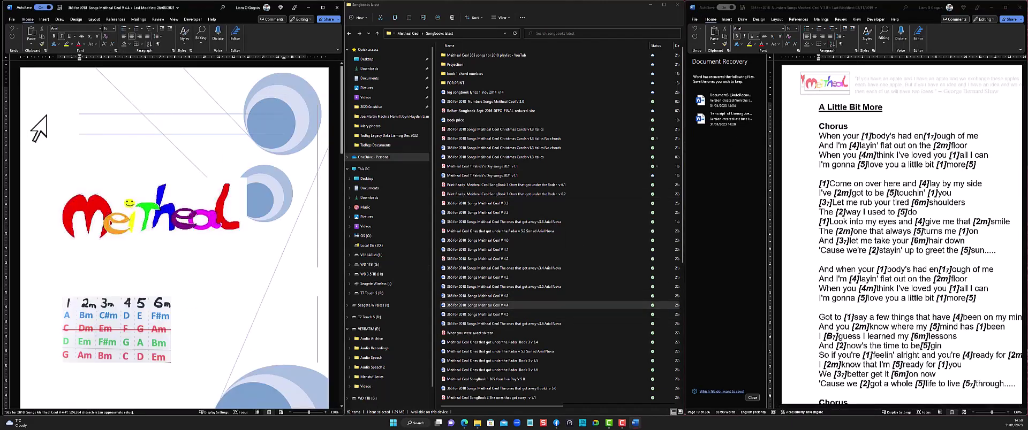
scroll(182, 124, down, 2)
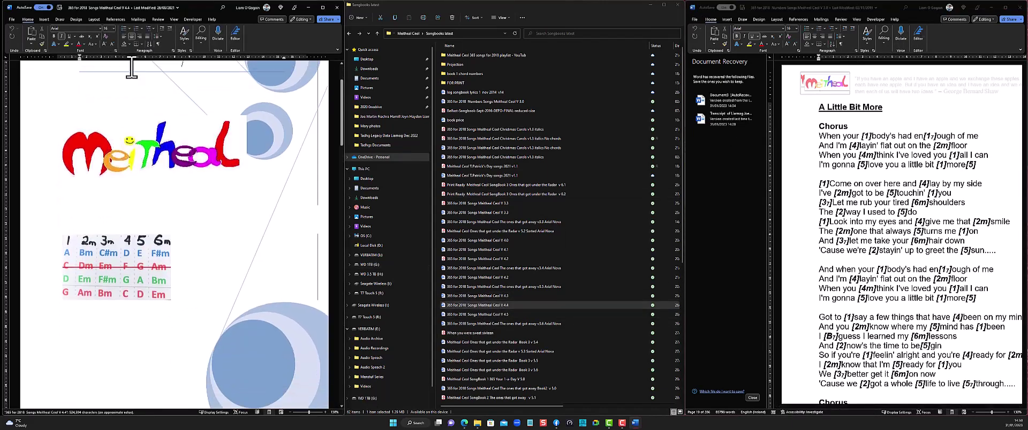
click(158, 20)
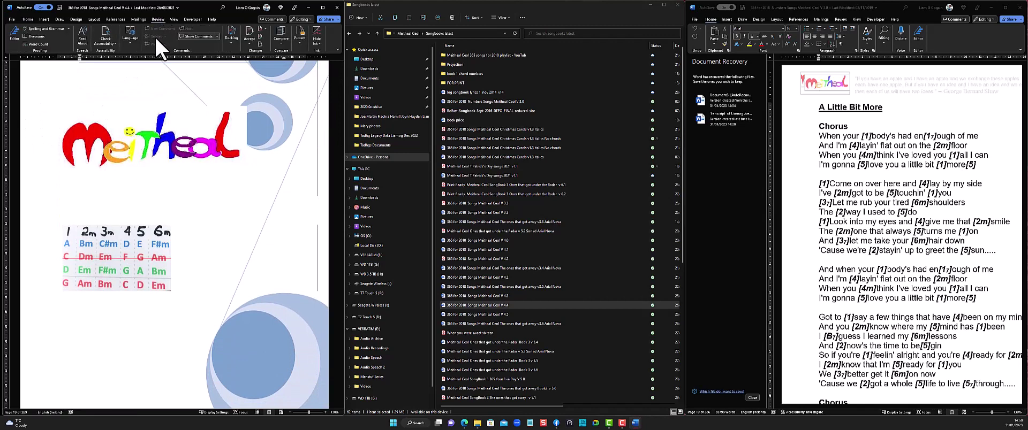
click(217, 36)
click(197, 45)
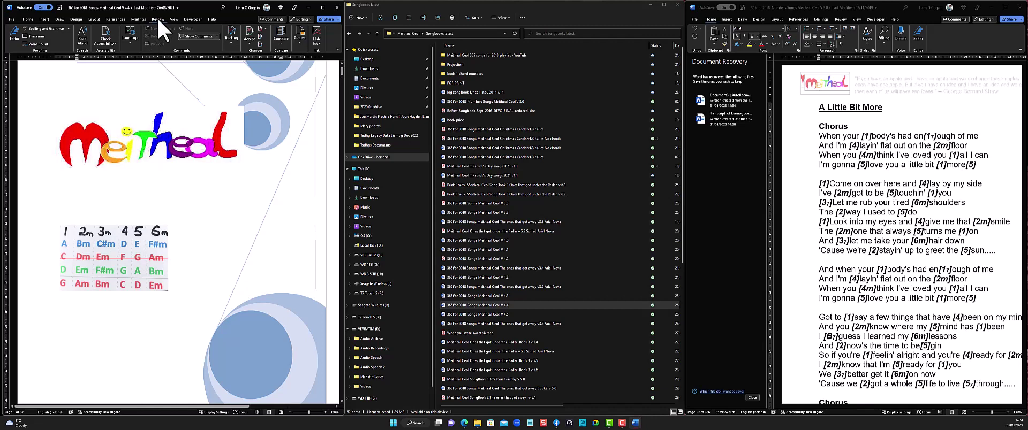
Expand songbook V 4.4 to full screen, set its review display to No Markup, and return it to its column.
click(323, 7)
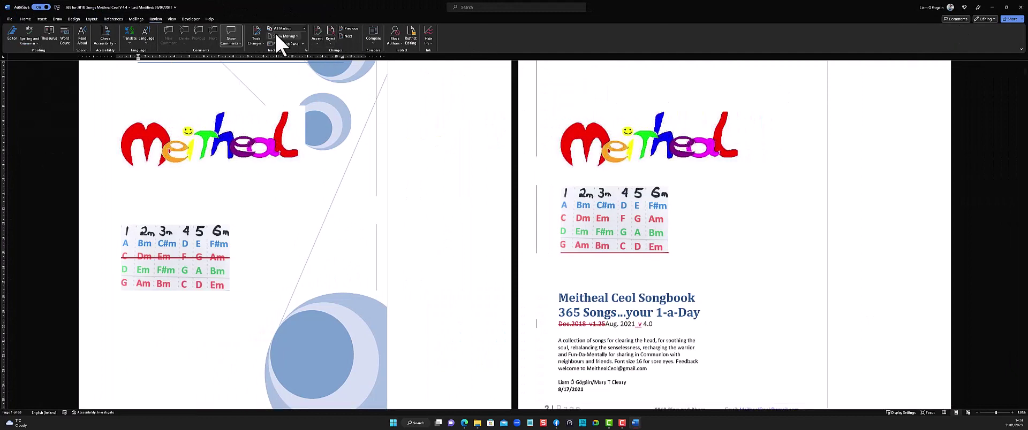
click(304, 28)
click(289, 57)
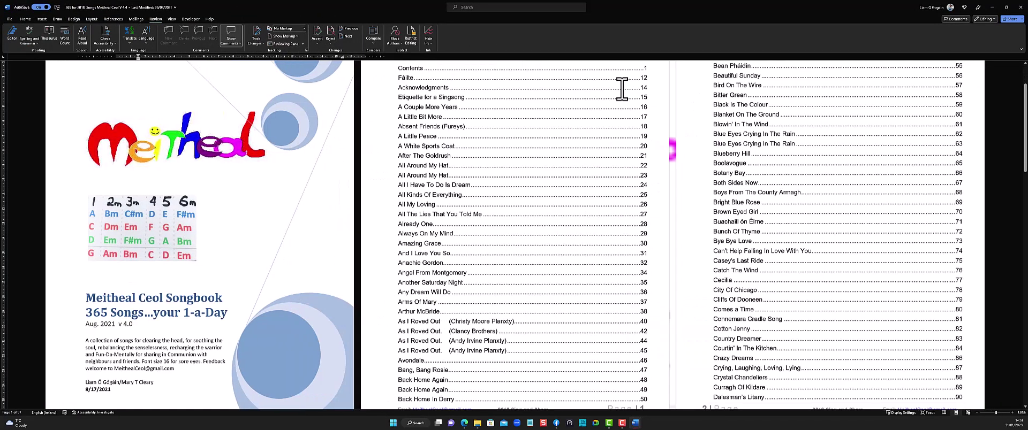
scroll(486, 251, down, 3)
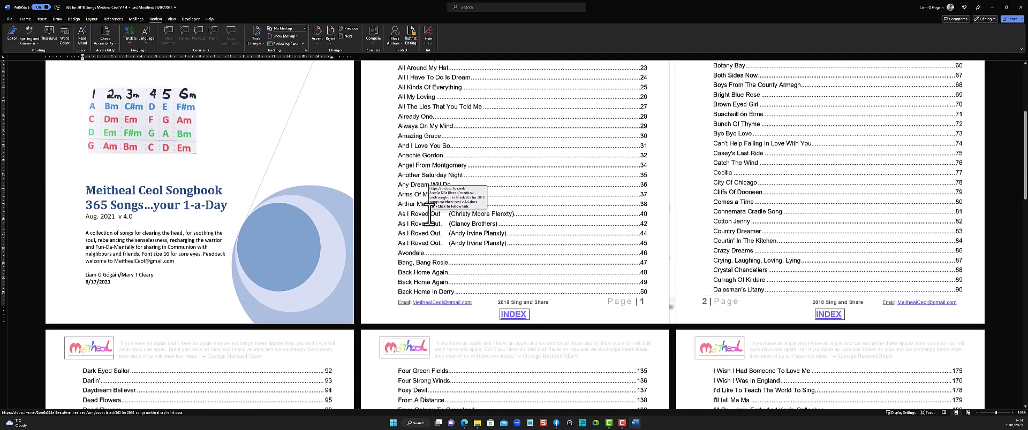
click(1006, 7)
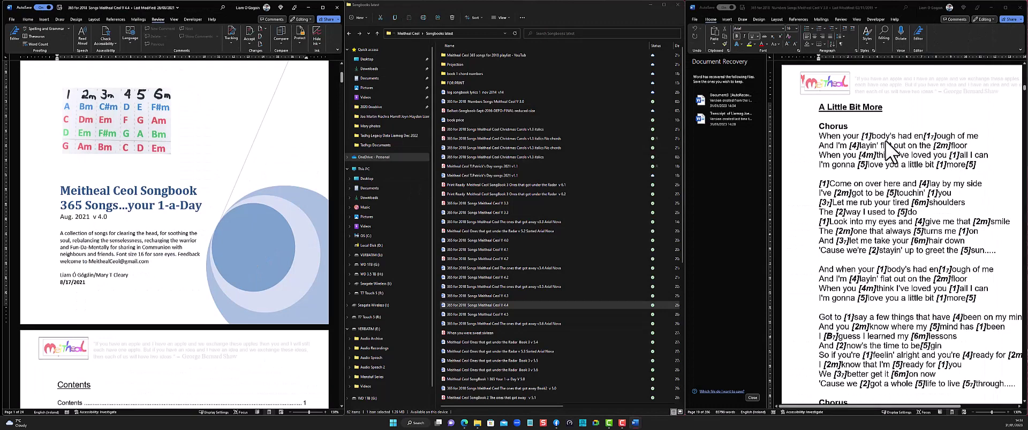
Follow the V 4.4 songbook's contents to the song "A Little Bit More" and place that window in the middle column.
scroll(137, 310, down, 2)
scroll(137, 310, down, 1)
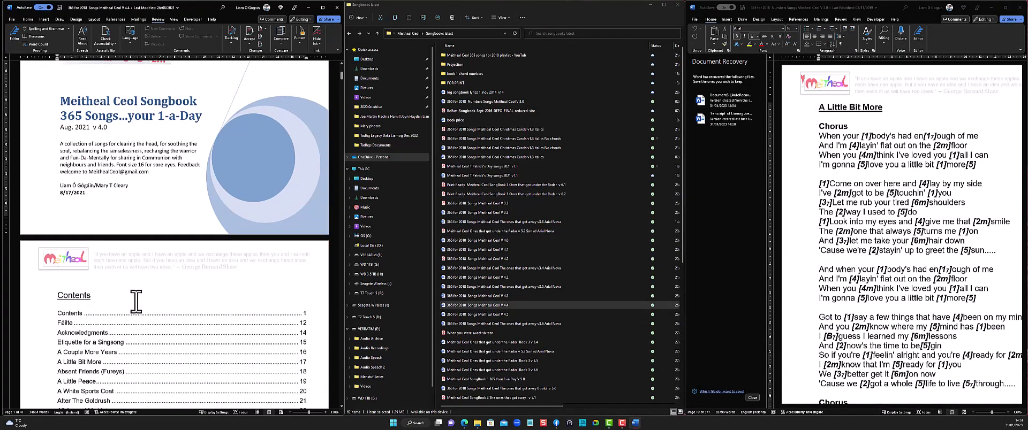
scroll(148, 303, down, 3)
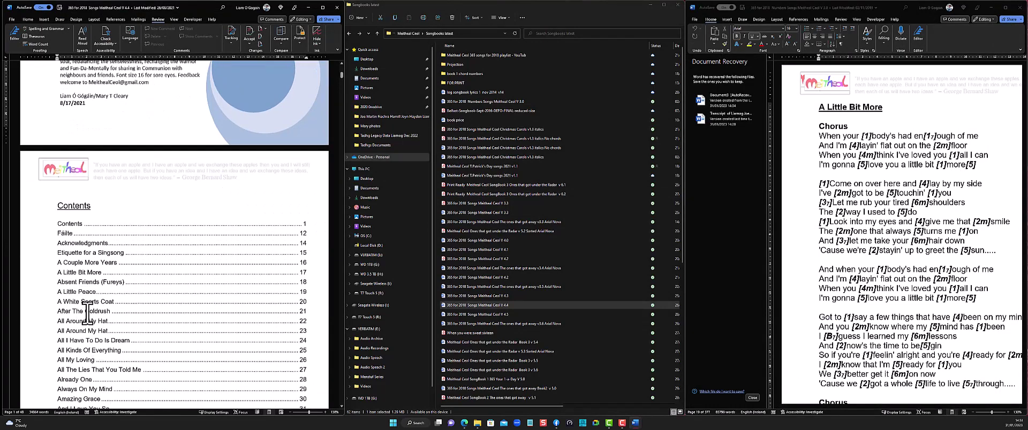
ctrl+click(93, 262)
double_click(96, 268)
scroll(167, 244, down, 2)
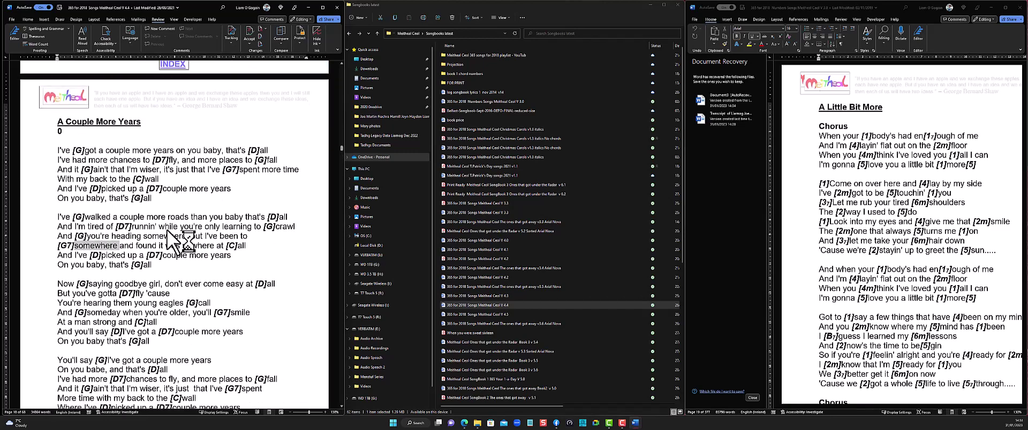
scroll(167, 235, up, 5)
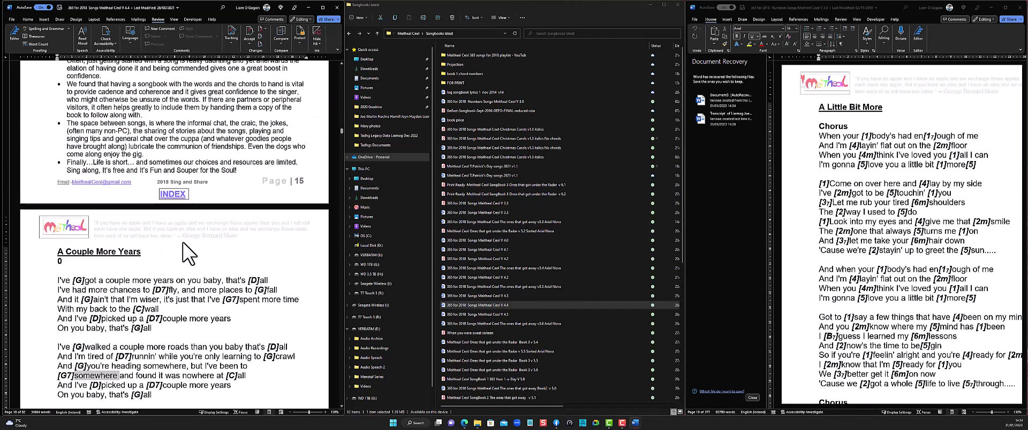
scroll(185, 254, down, 20)
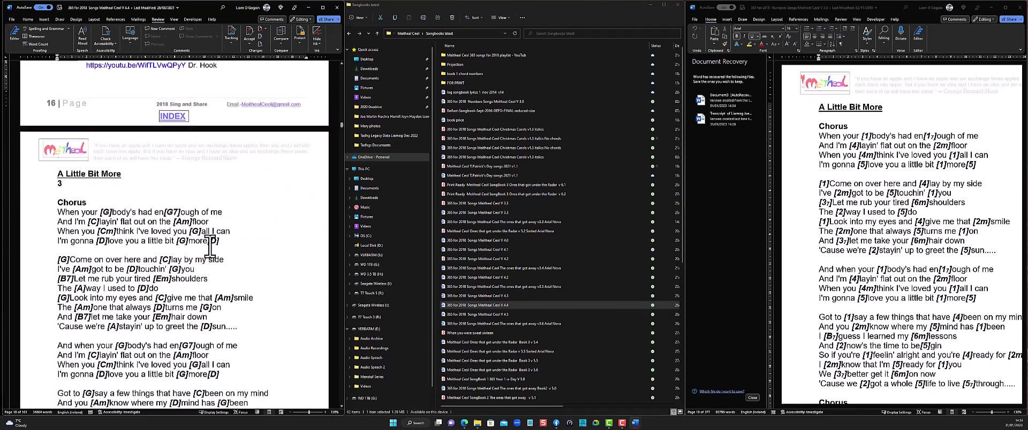
drag(202, 12, 498, 12)
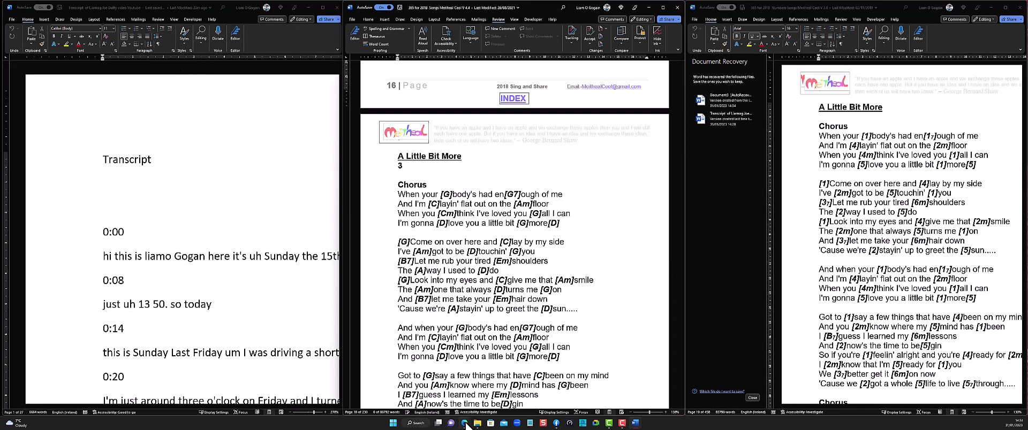
Bring the browser up in the left column, search for "rte news" and open the RTÉ News site.
mouse_move(464, 424)
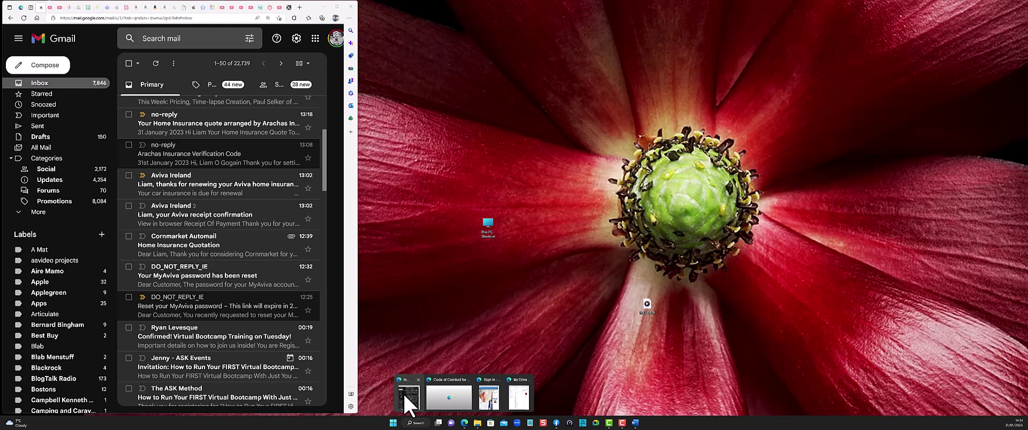
click(403, 394)
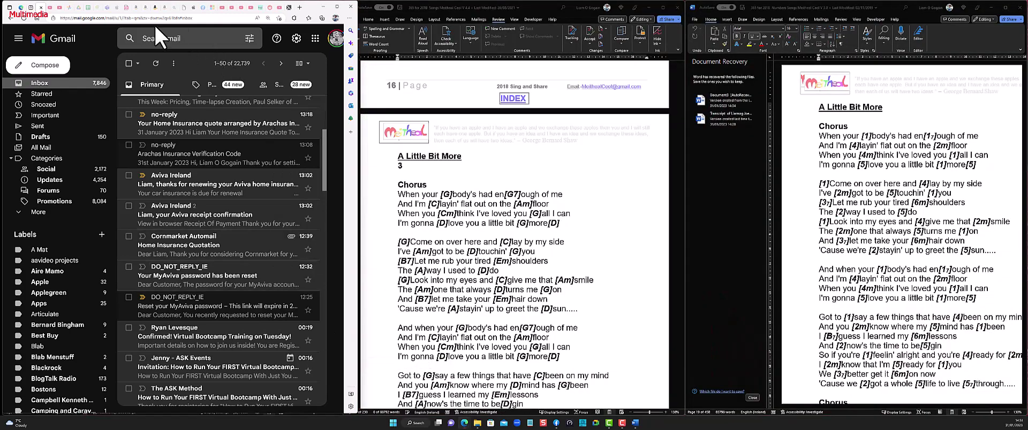
click(174, 7)
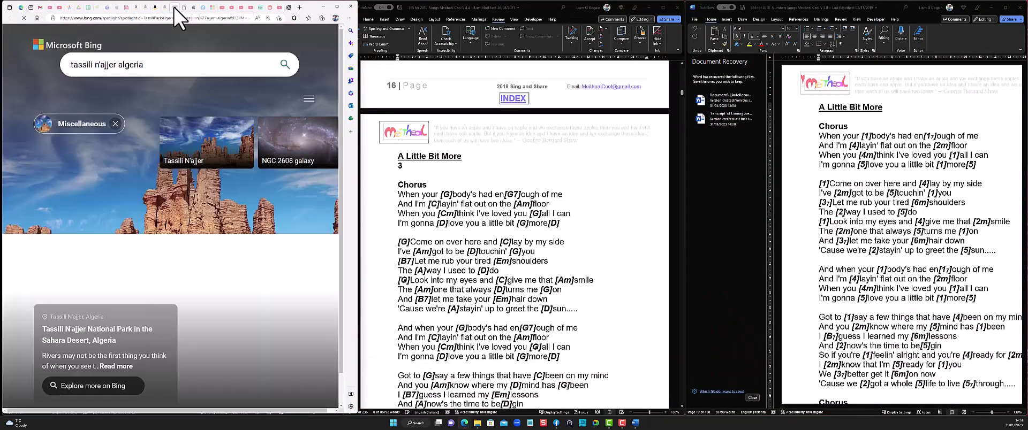
click(133, 68)
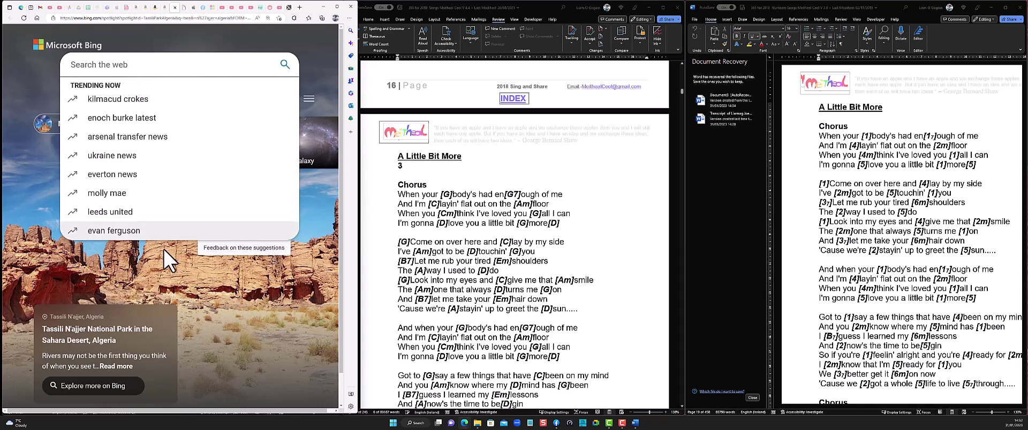
click(103, 17)
text(rte)
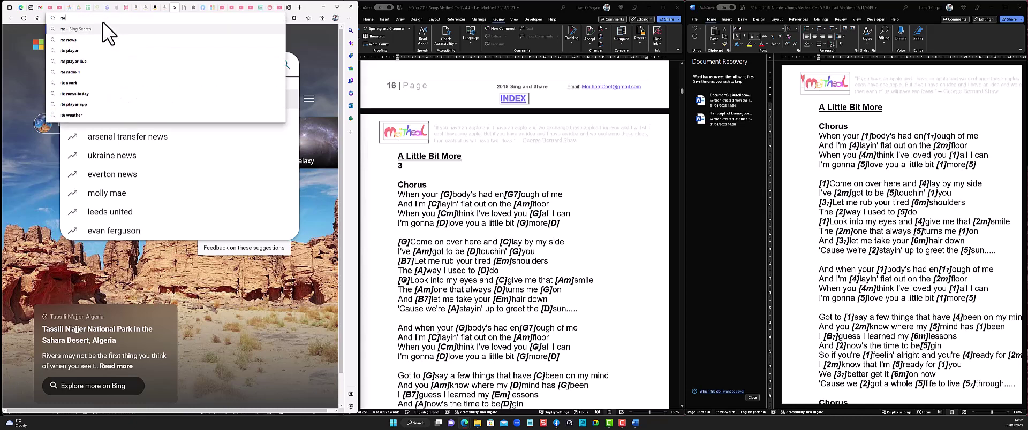
click(72, 40)
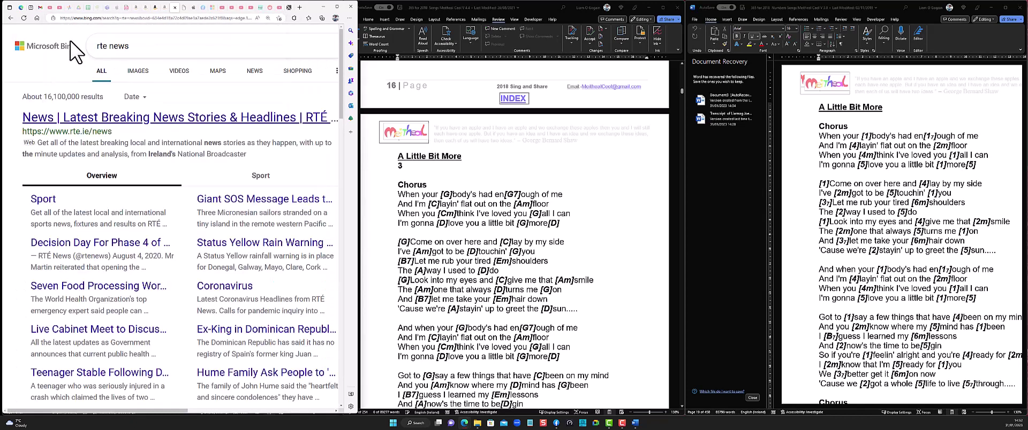
click(86, 120)
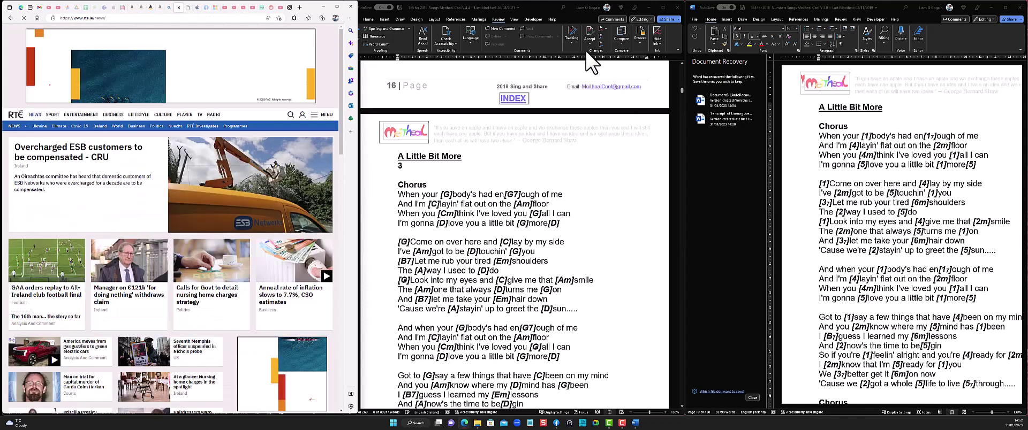
click(375, 34)
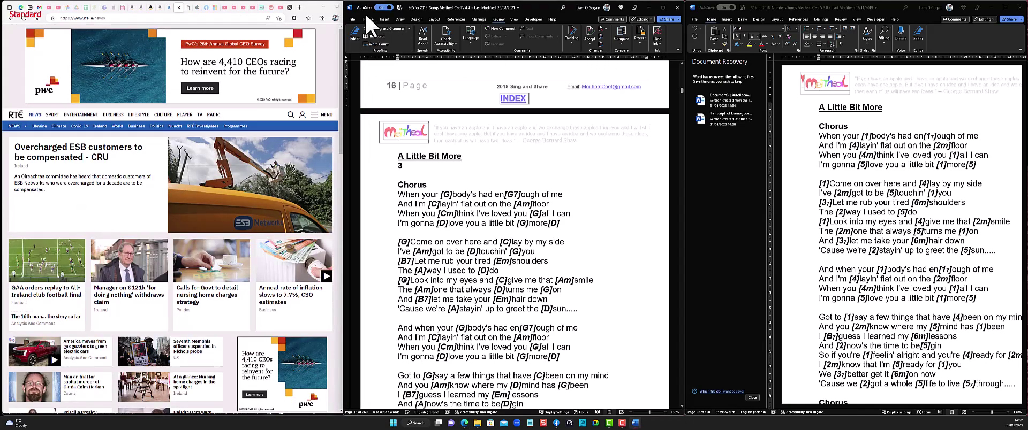
click(352, 18)
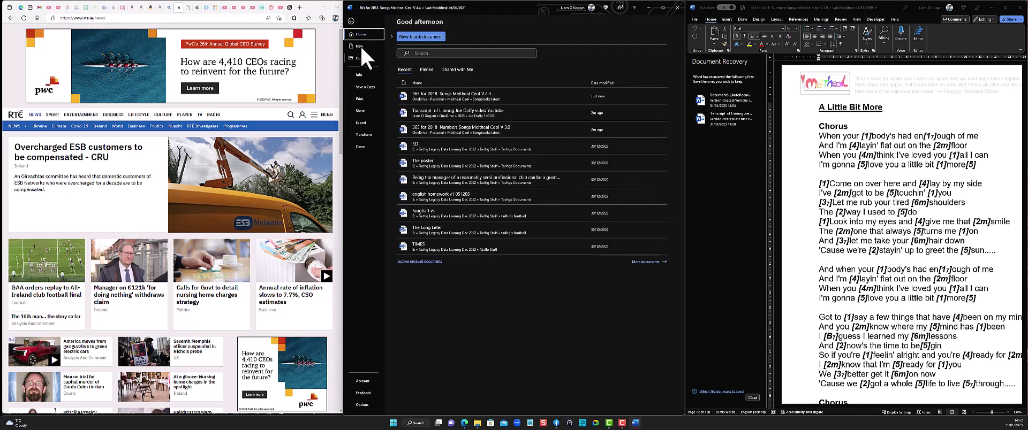
click(360, 58)
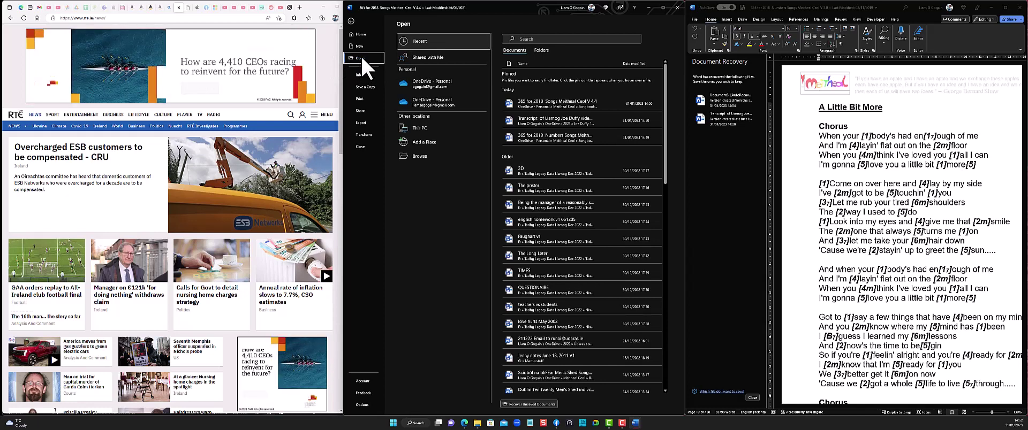
click(350, 21)
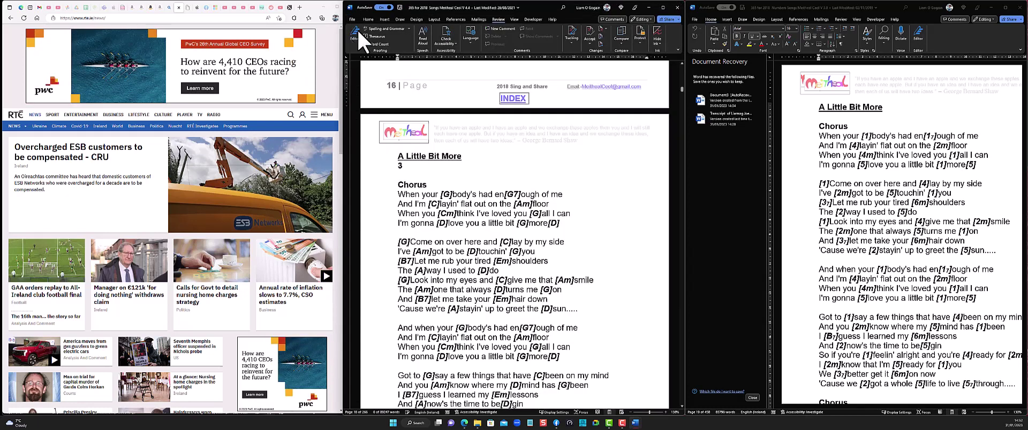
Create a new blank Word document and place its window in the middle column.
click(352, 20)
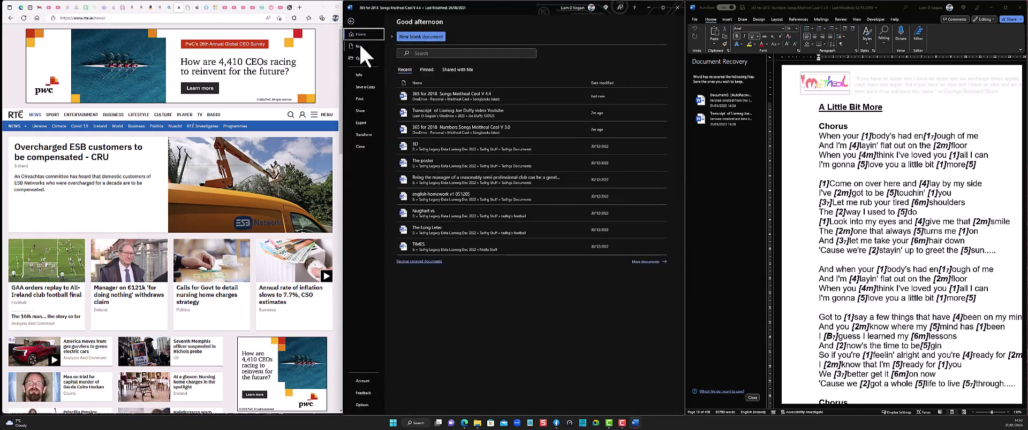
click(358, 47)
click(453, 68)
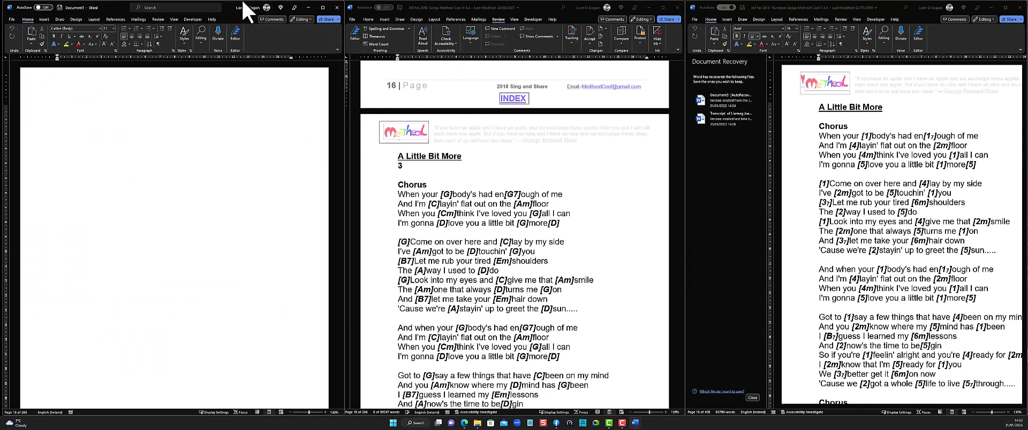
drag(228, 12, 568, 18)
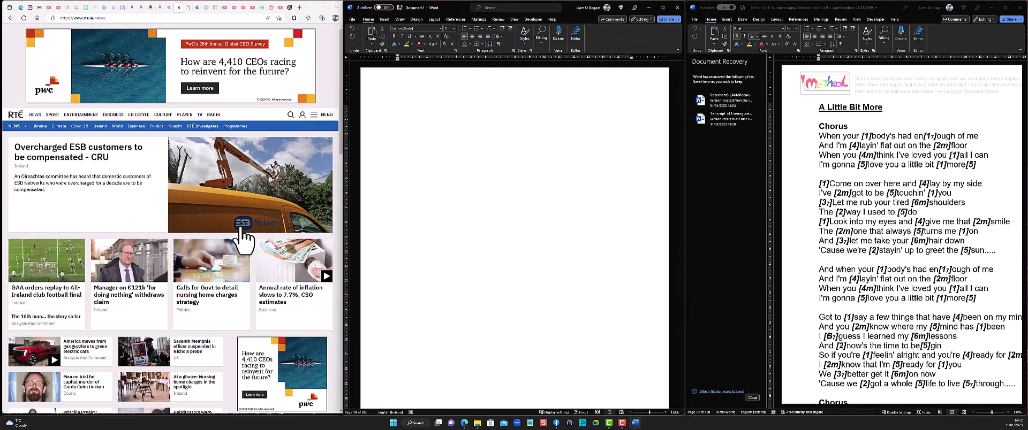
Open the RTÉ News article about the manager on €121k "for doing nothing" who withdraws his claim.
scroll(247, 231, down, 2)
scroll(249, 234, down, 1)
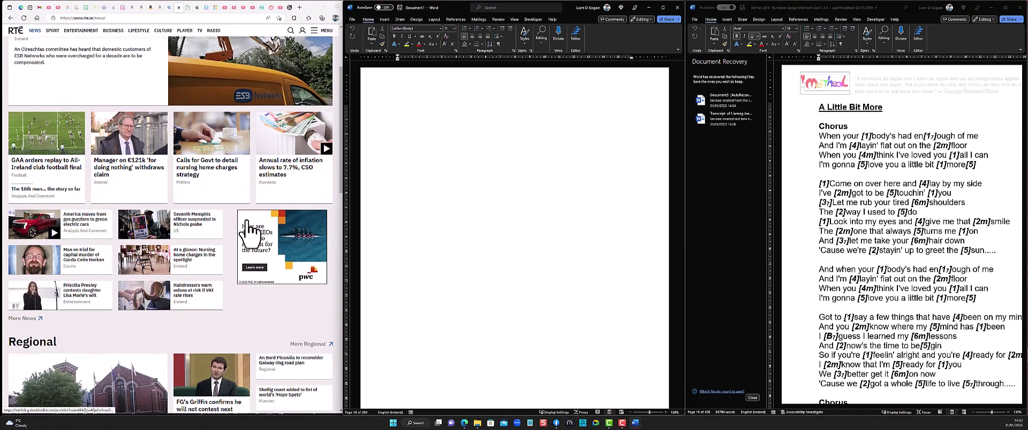
click(130, 167)
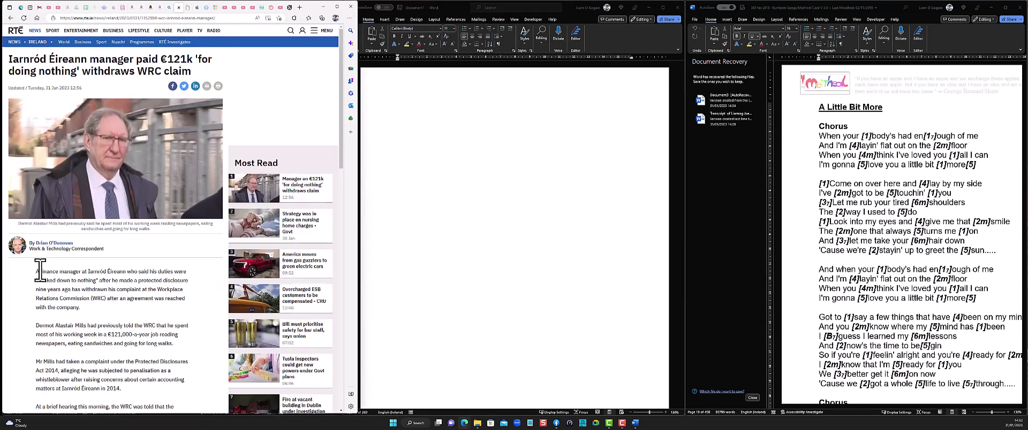
Copy the article's text from the first paragraph into the third and paste it into the blank Word document.
drag(37, 272, 183, 377)
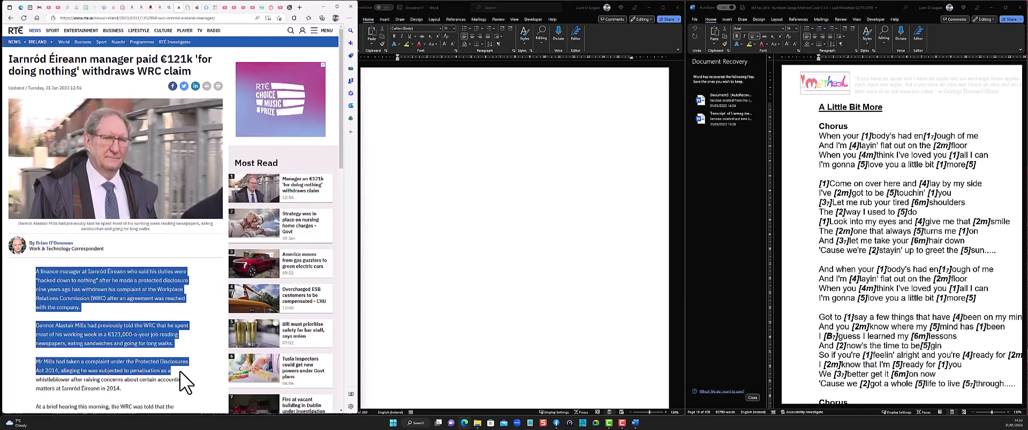
right_click(121, 296)
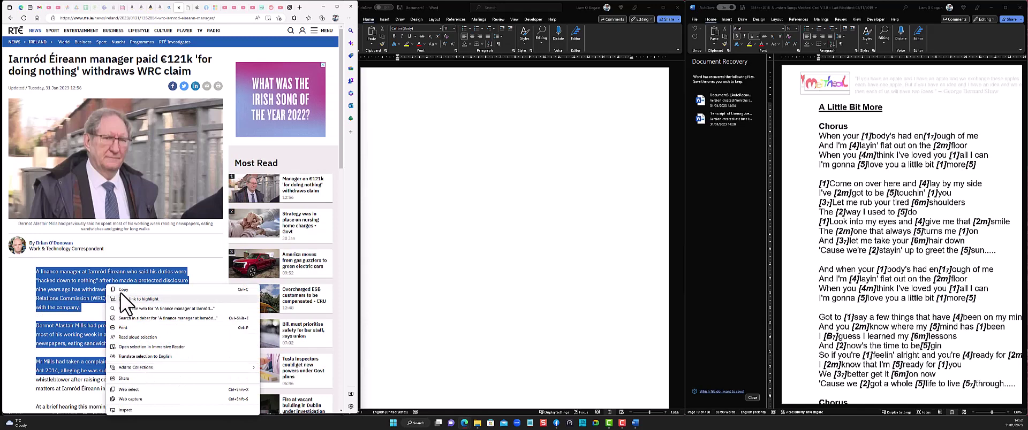
click(122, 290)
click(420, 101)
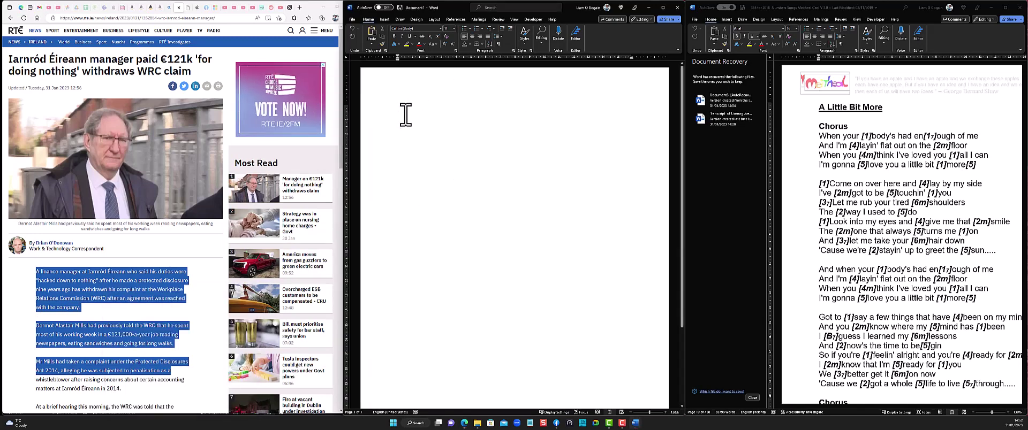
right_click(405, 115)
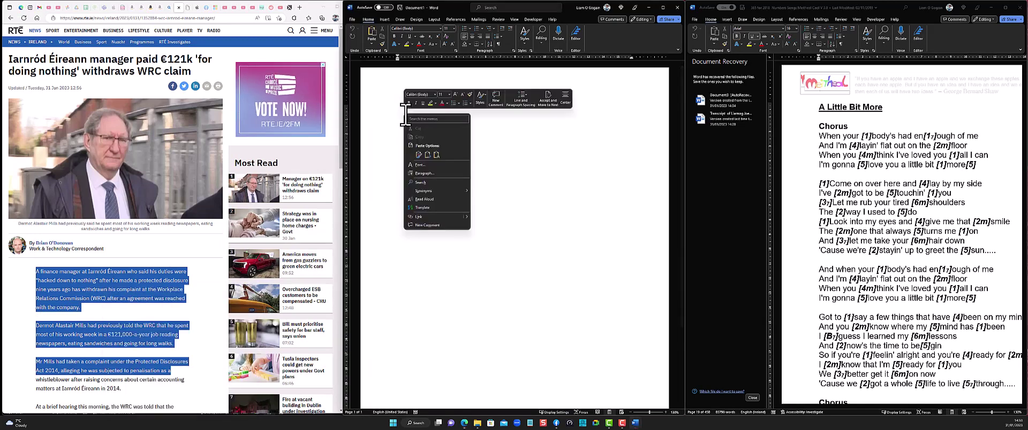
click(418, 154)
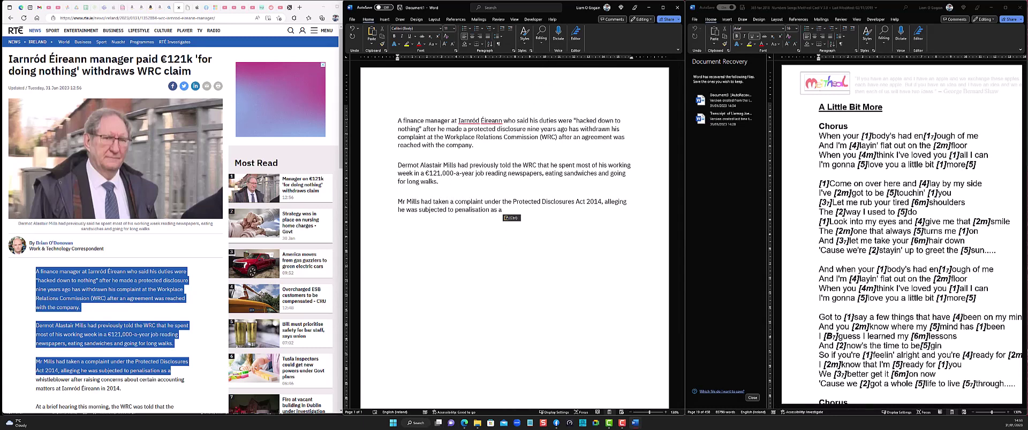
Open Dell Display Manager and switch the screen layout to two equal columns.
click(417, 423)
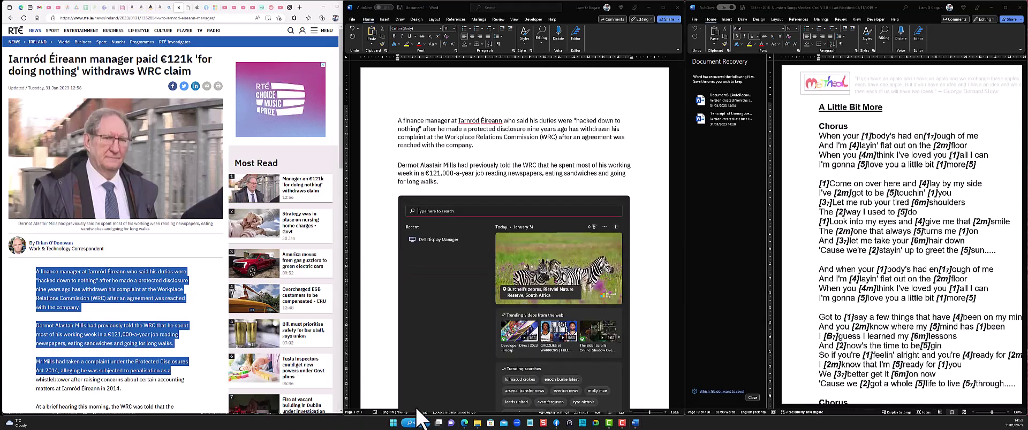
click(437, 239)
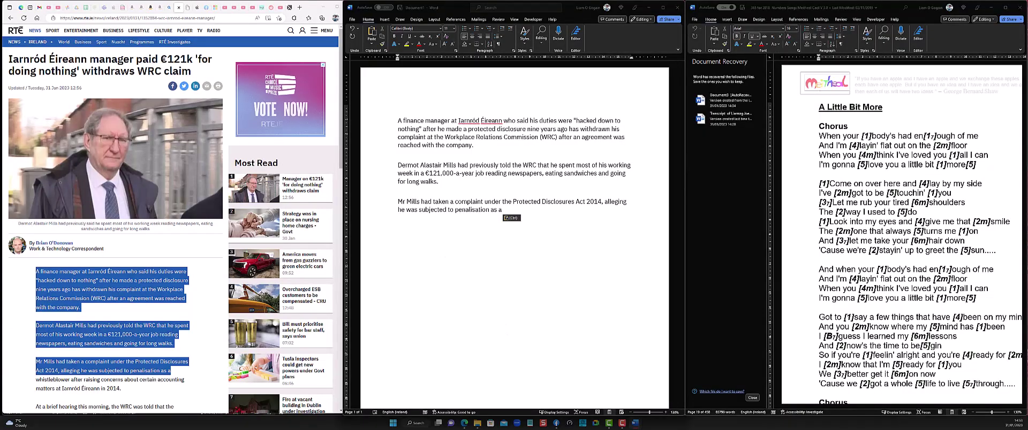
drag(615, 247, 524, 146)
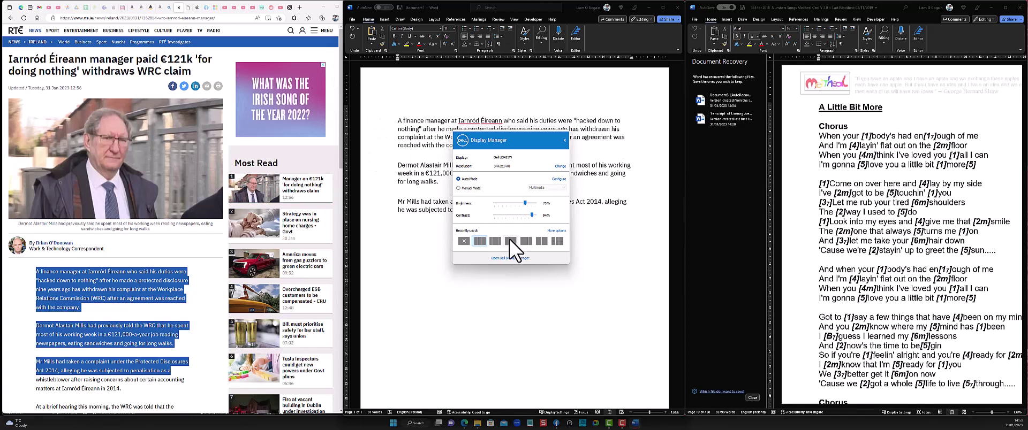
click(542, 241)
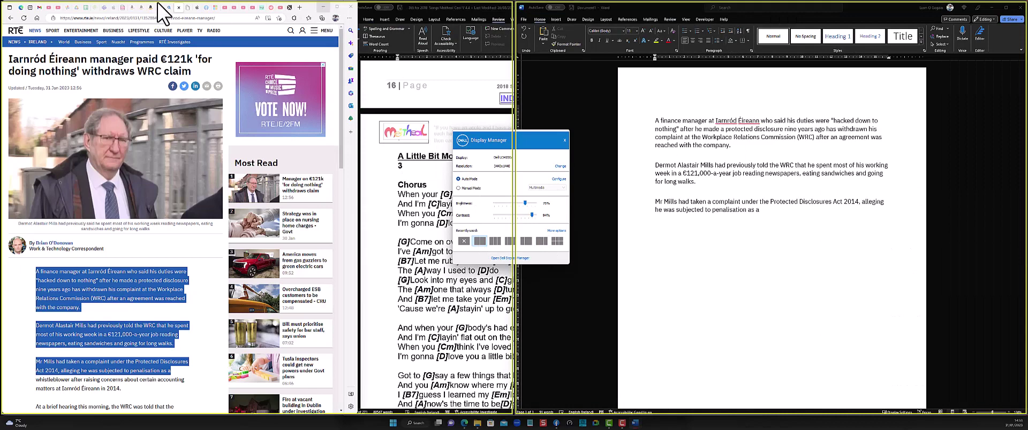
Fit the news browser window to the left column, narrow it, and widen the article's Word window to meet its edge.
drag(307, 9, 395, 36)
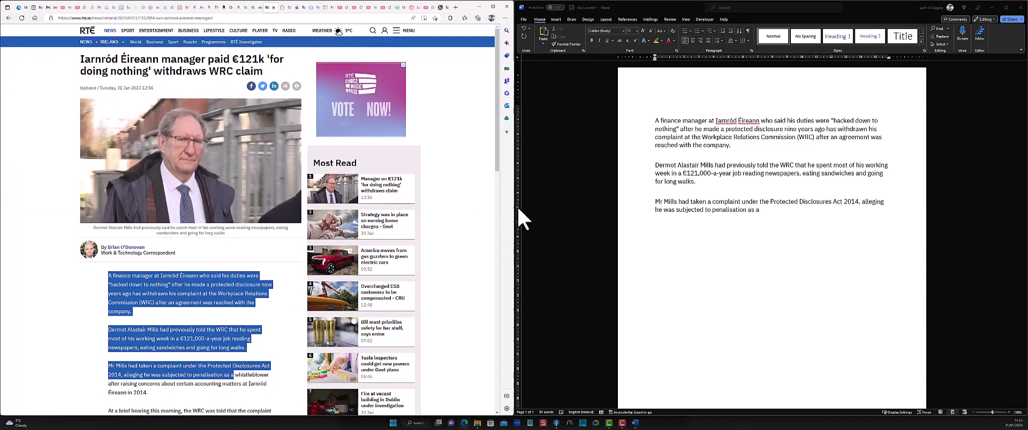
drag(514, 207, 364, 202)
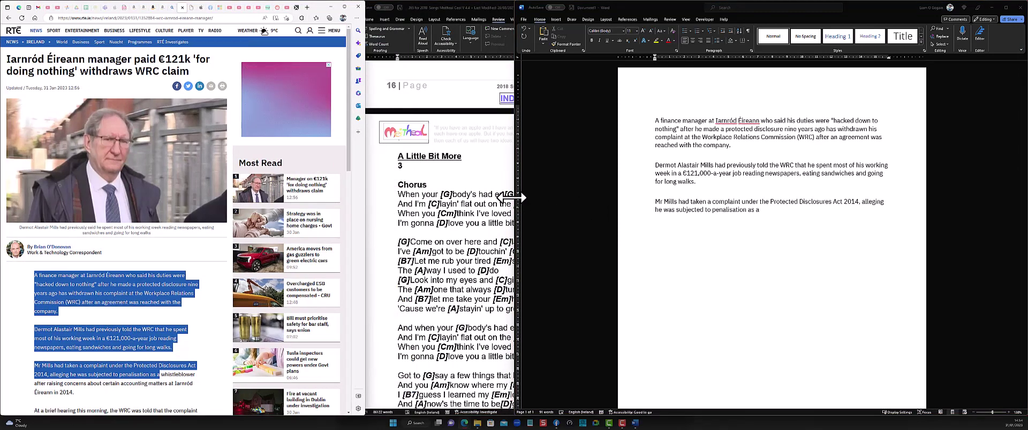
drag(511, 197, 364, 190)
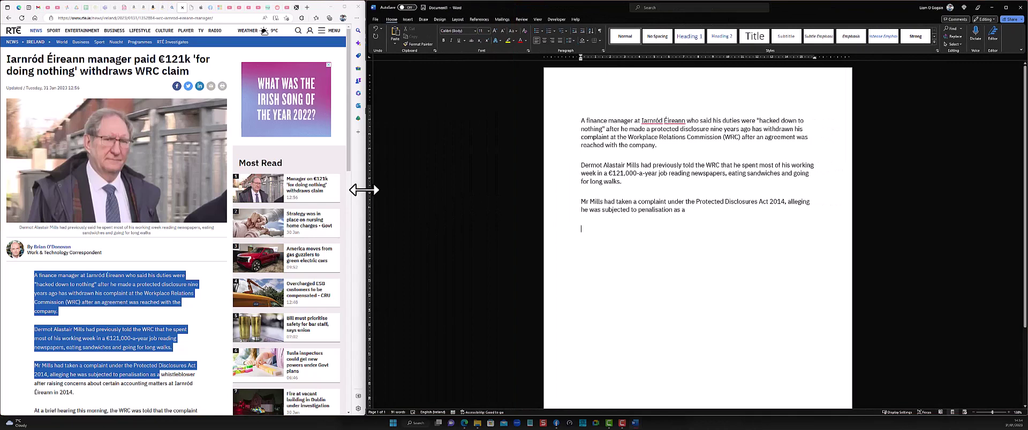
Place the article's Word document in the right half column and the songs Word document in the left half column.
drag(825, 8, 894, 24)
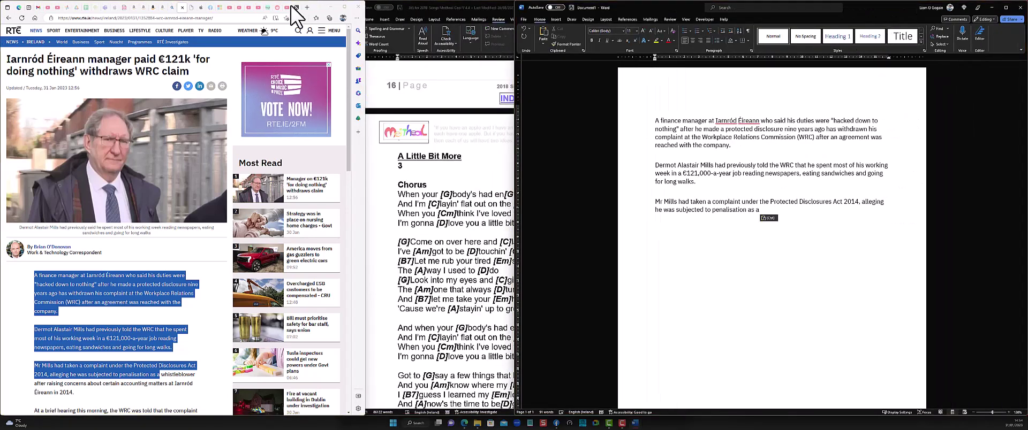
drag(497, 16, 427, 22)
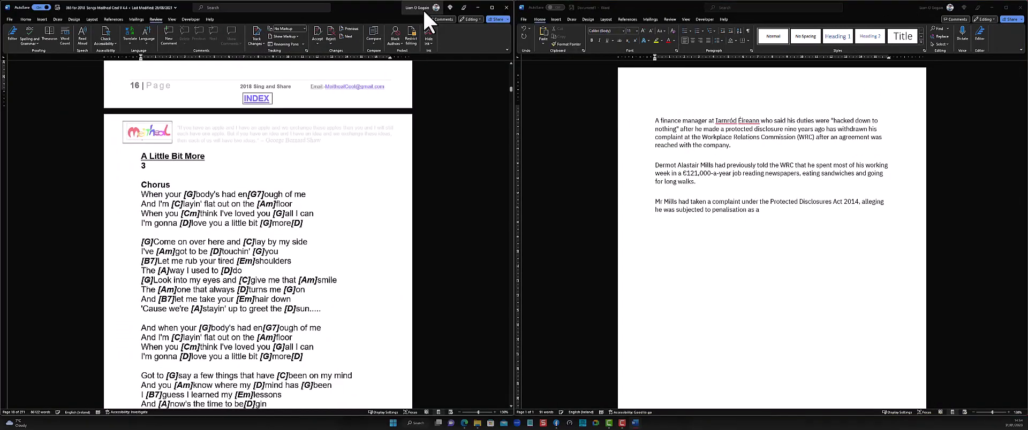
Switch Dell Display Manager to a grid of three columns by two rows and place File Explorer in the lower-left cell.
click(411, 423)
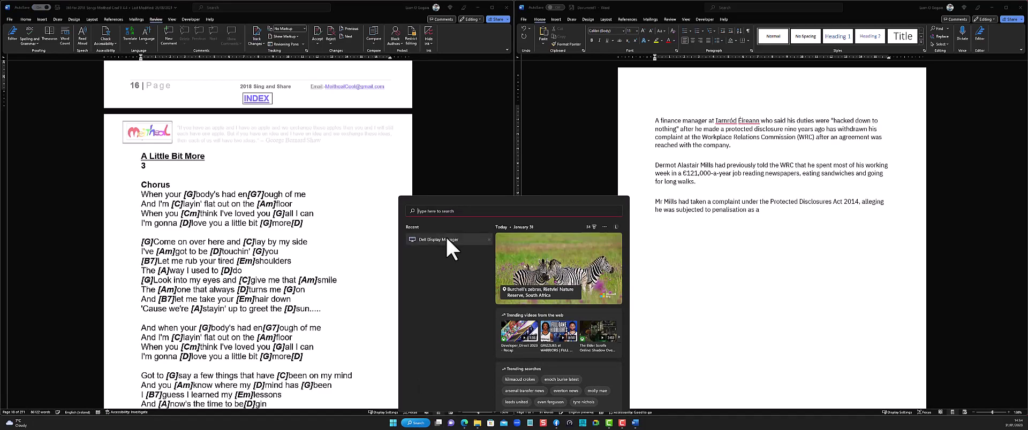
click(445, 239)
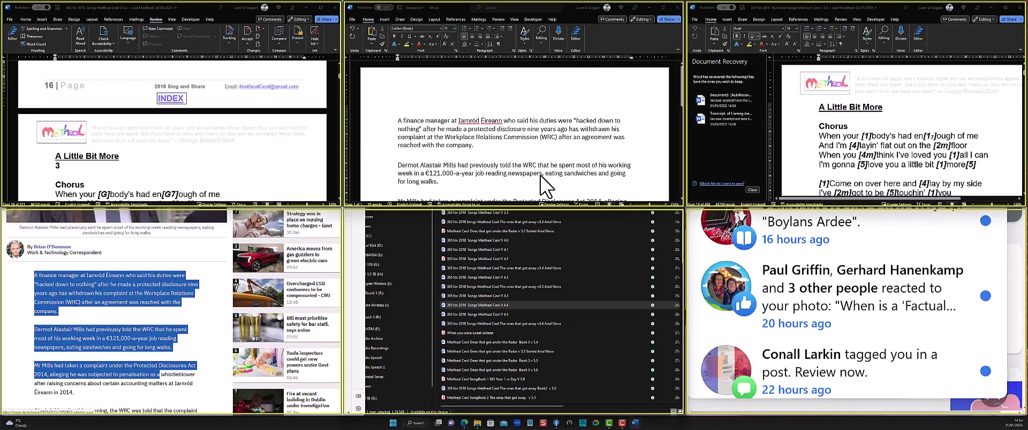
click(587, 277)
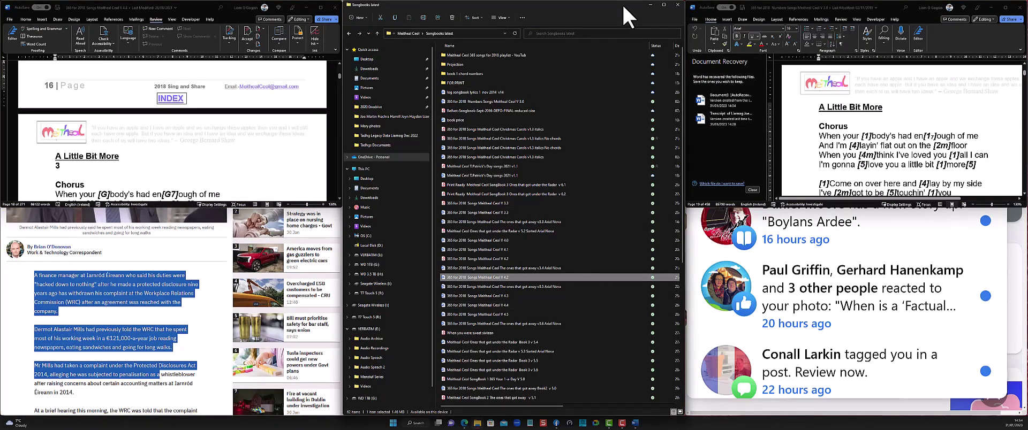
drag(628, 16, 107, 213)
Place the Google Drive browser window in the lower-right cell and scroll down its folder list.
click(621, 246)
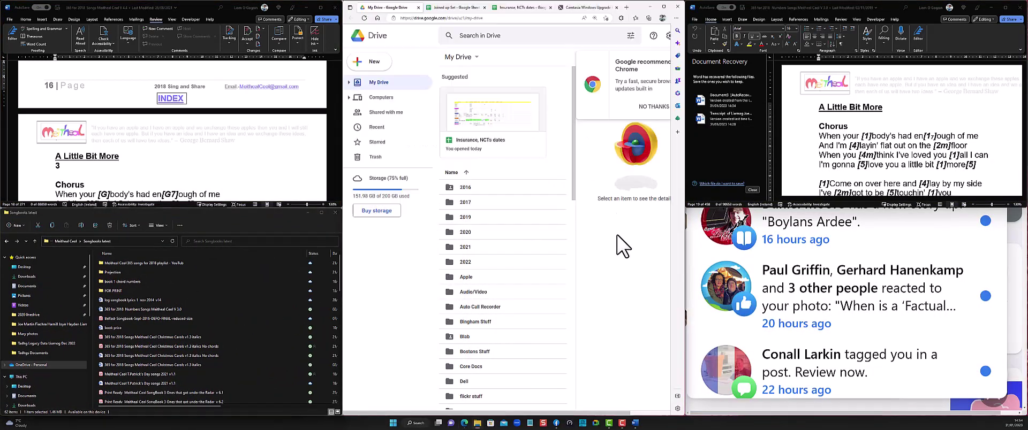
mouse_move(638, 8)
mouse_down()
mouse_move(579, 233)
mouse_move(567, 223)
mouse_up()
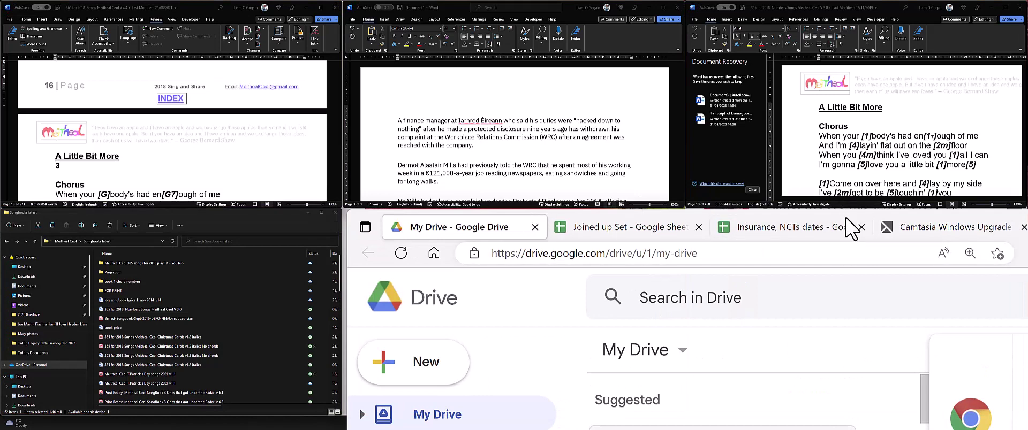
drag(723, 224, 482, 232)
drag(750, 222, 918, 227)
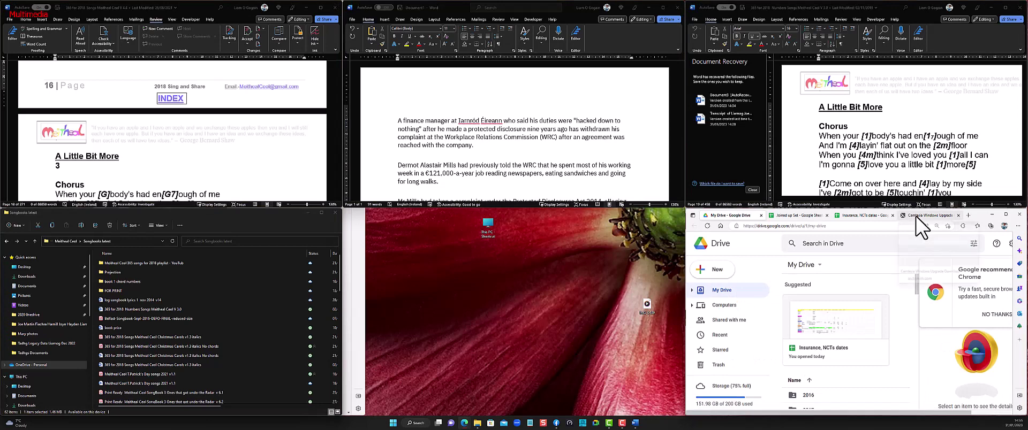
scroll(917, 274, down, 1)
scroll(943, 264, down, 2)
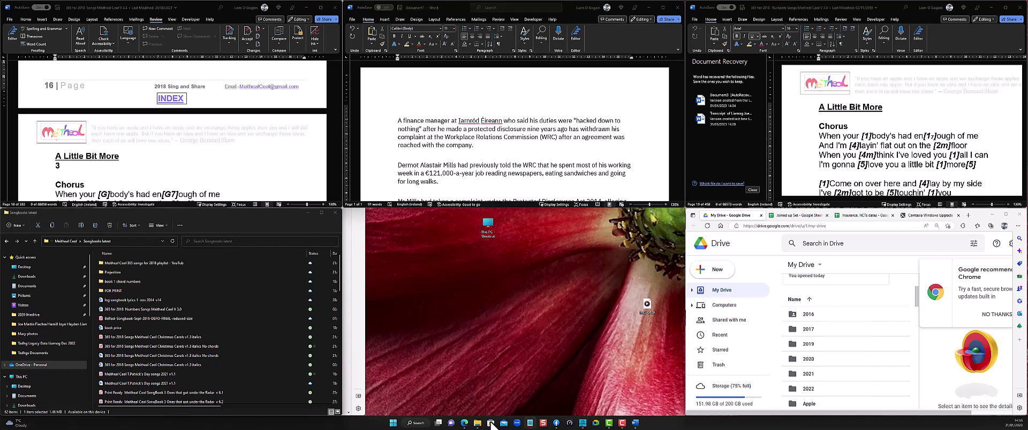
Open a blank Notepad window and fit it into the lower-middle cell of the grid.
drag(619, 294, 442, 239)
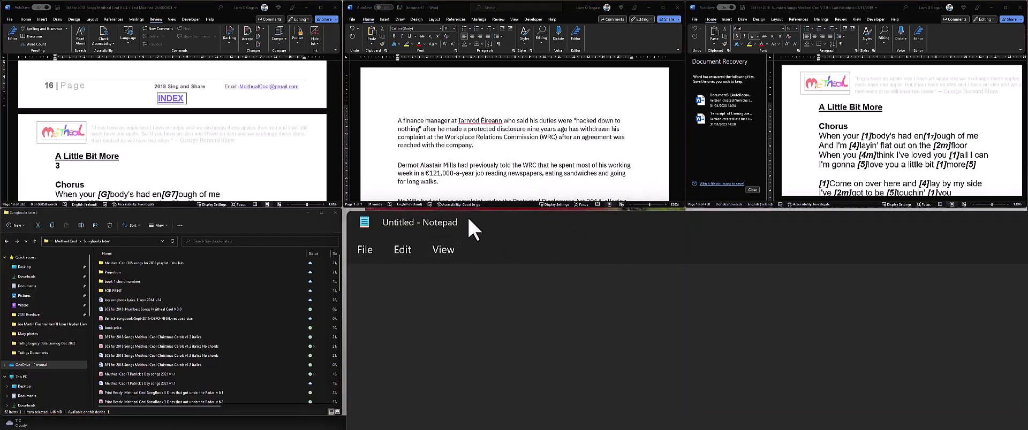
mouse_move(481, 222)
mouse_down()
mouse_move(393, 229)
mouse_move(485, 237)
mouse_up()
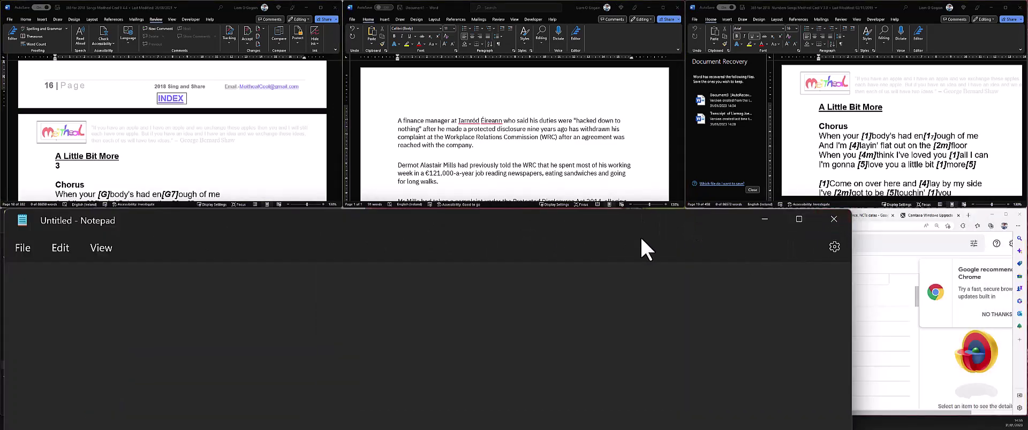
drag(640, 248, 530, 238)
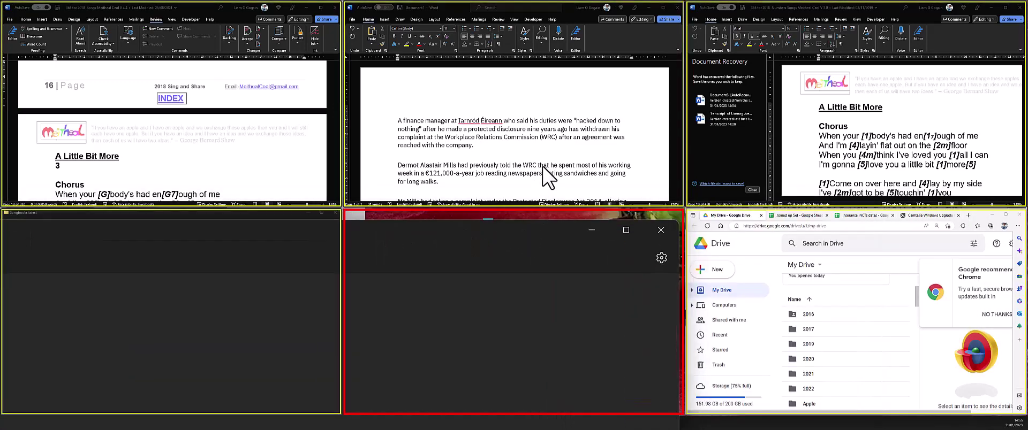
drag(549, 176, 618, 92)
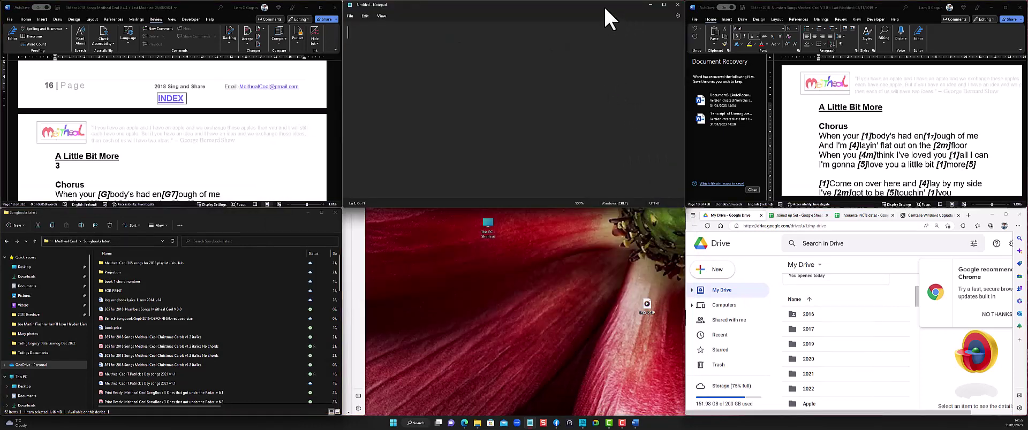
drag(608, 9, 581, 253)
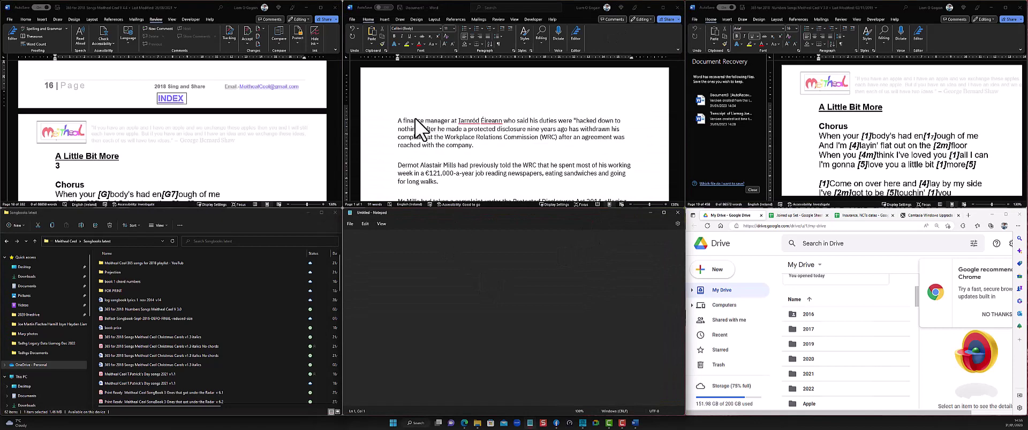
Copy the first paragraph and the start of the second from the article's Word document and paste them into Notepad.
click(417, 144)
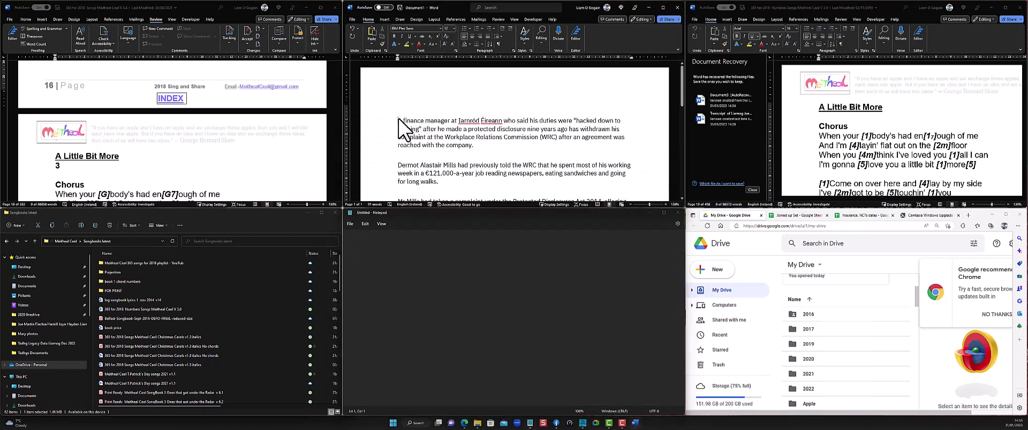
drag(398, 119, 541, 167)
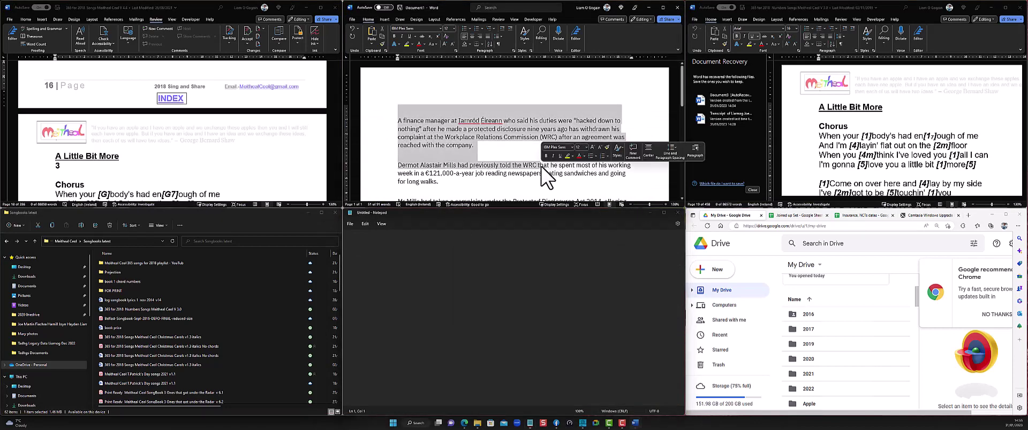
right_click(503, 152)
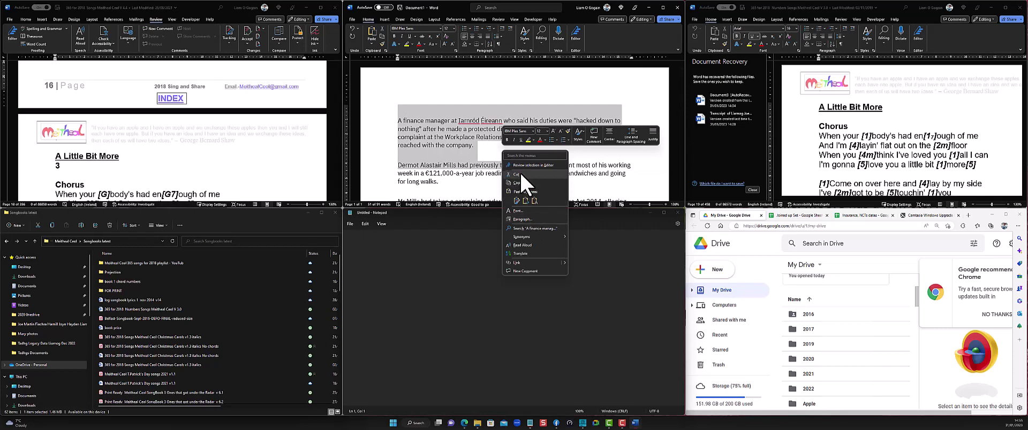
click(521, 183)
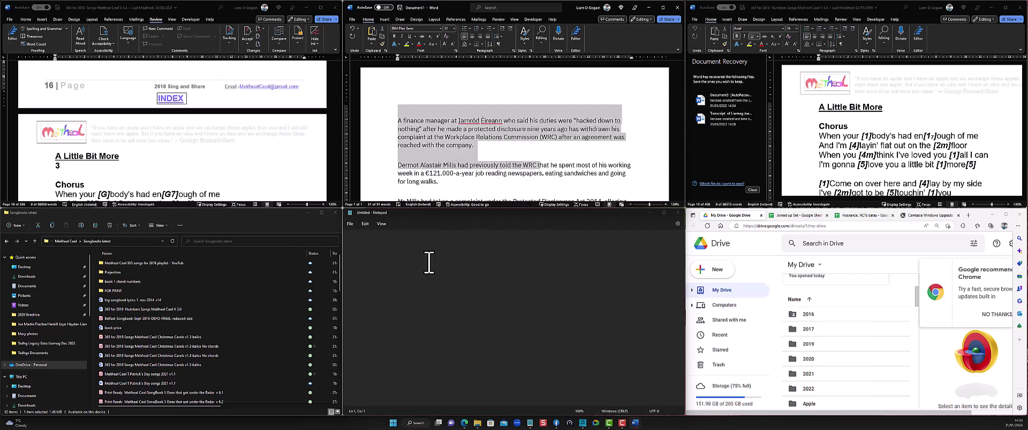
right_click(430, 262)
click(442, 304)
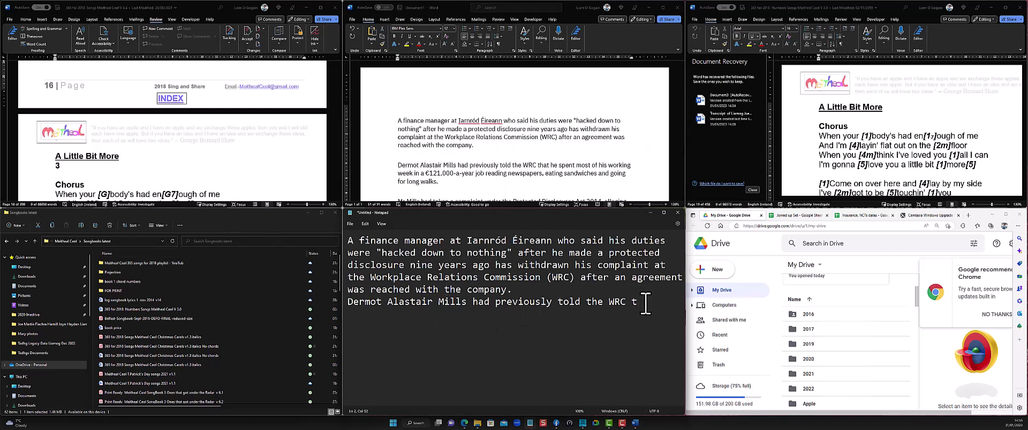
Switch the Dell Display Manager layout to three full-height columns and minimize the Google Drive browser window.
click(412, 425)
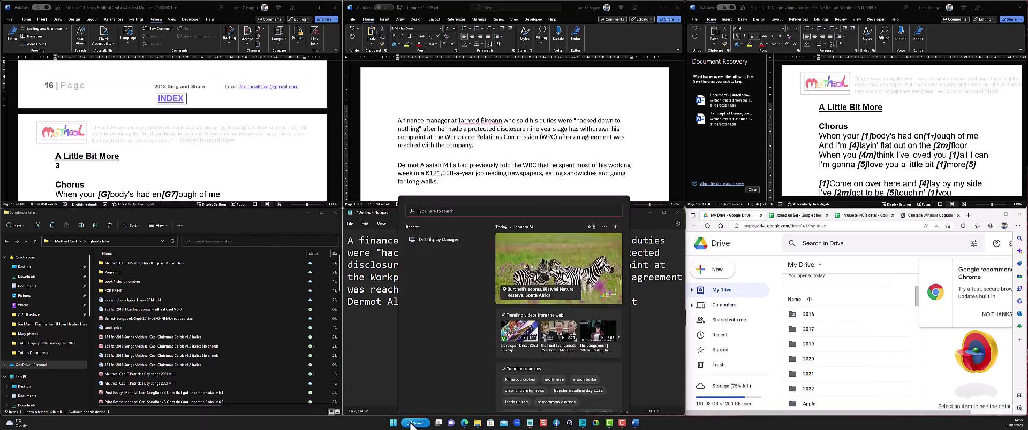
click(449, 242)
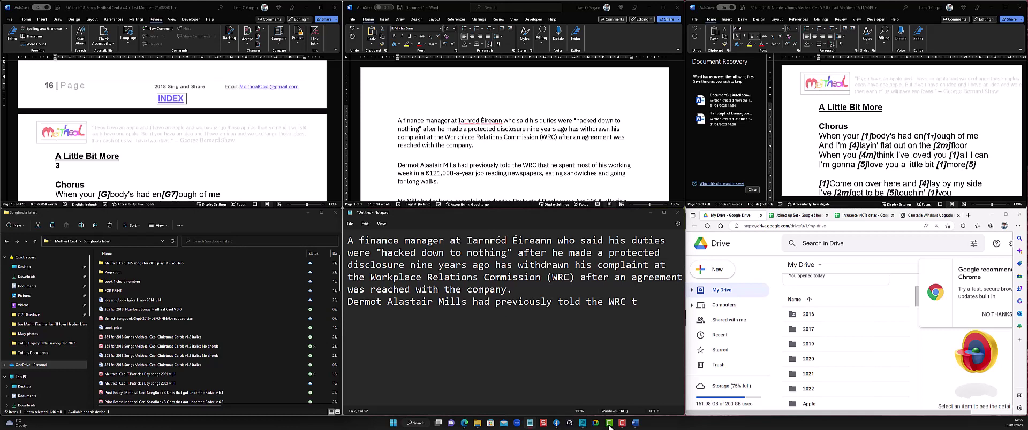
click(609, 424)
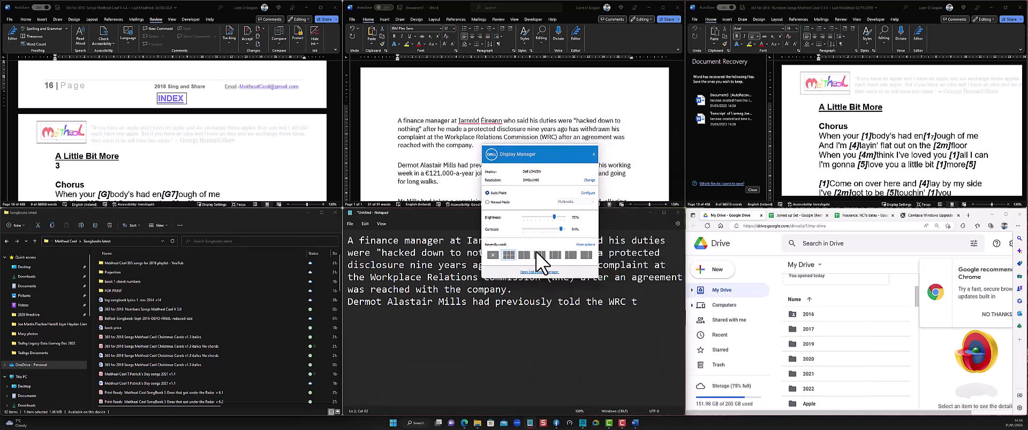
click(539, 254)
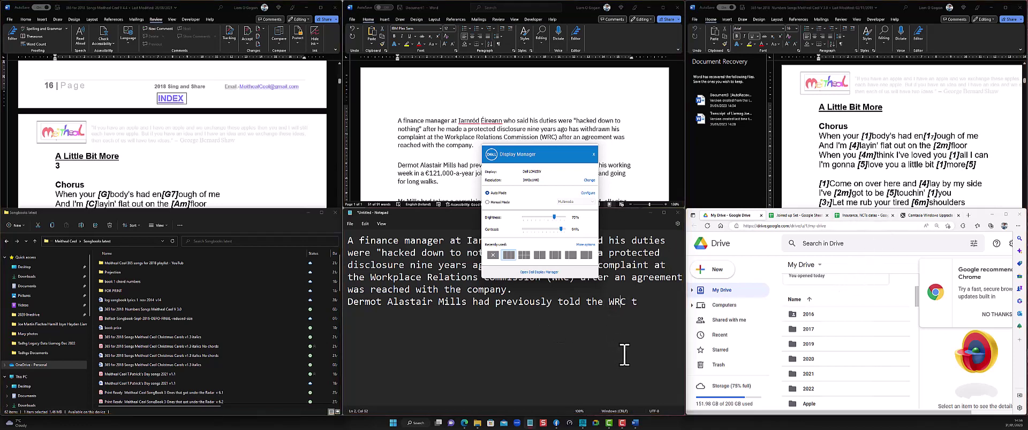
click(993, 214)
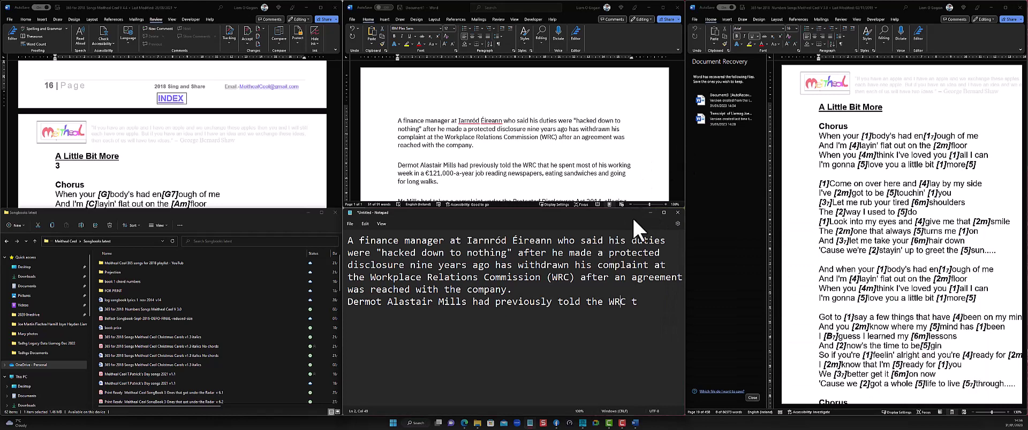
Maximize and restore the Notepad window, and place it in the full-height middle column.
click(662, 212)
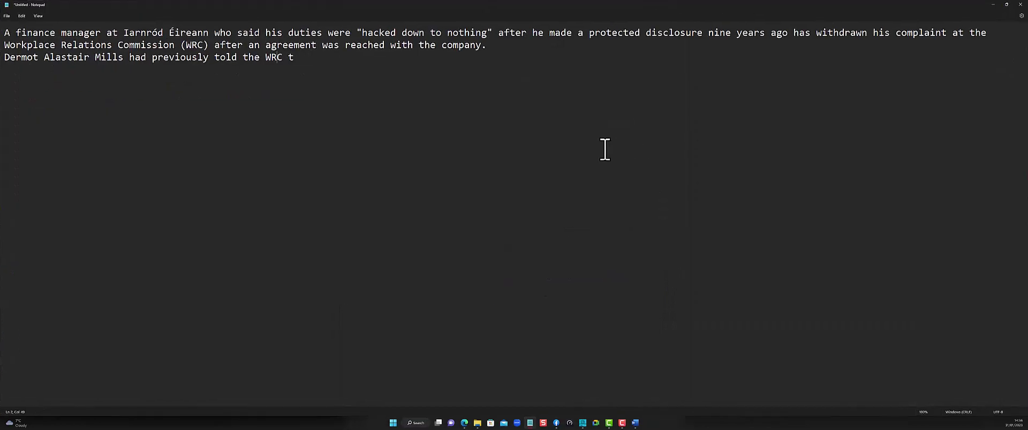
click(1006, 4)
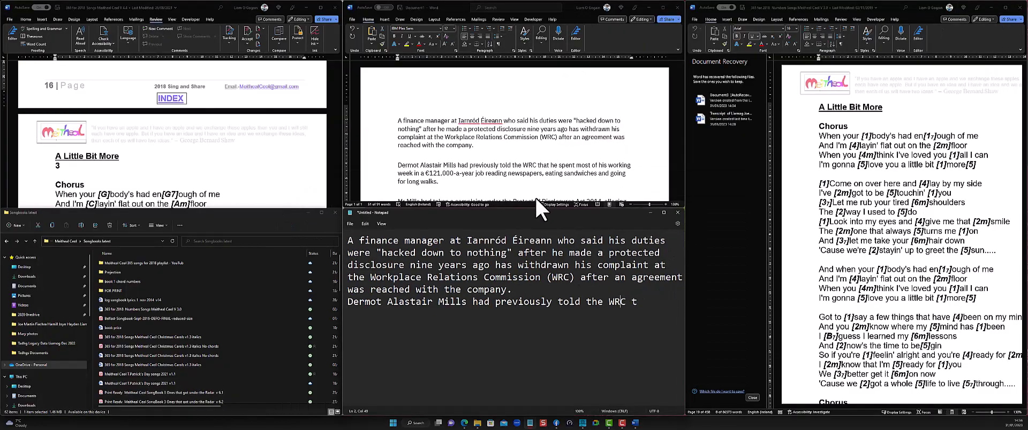
drag(533, 215, 528, 16)
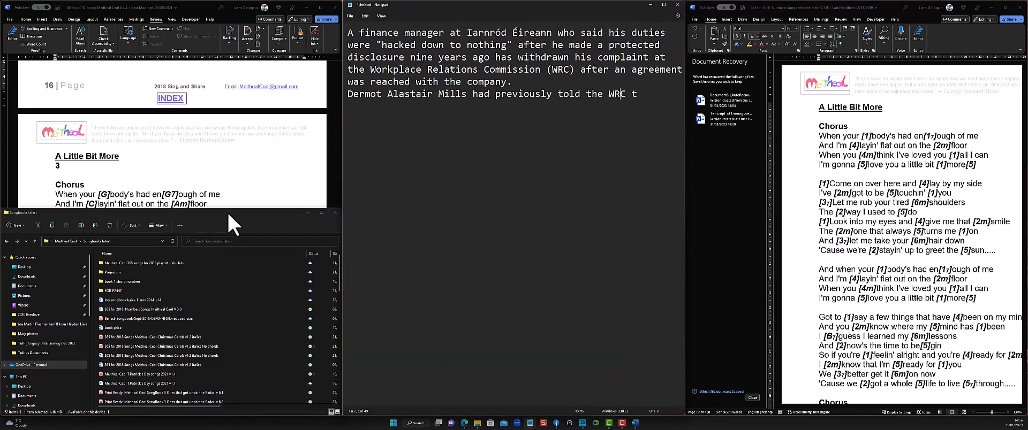
Place File Explorer in the full-height left column and scroll through its file list and the song document.
drag(227, 212, 223, 16)
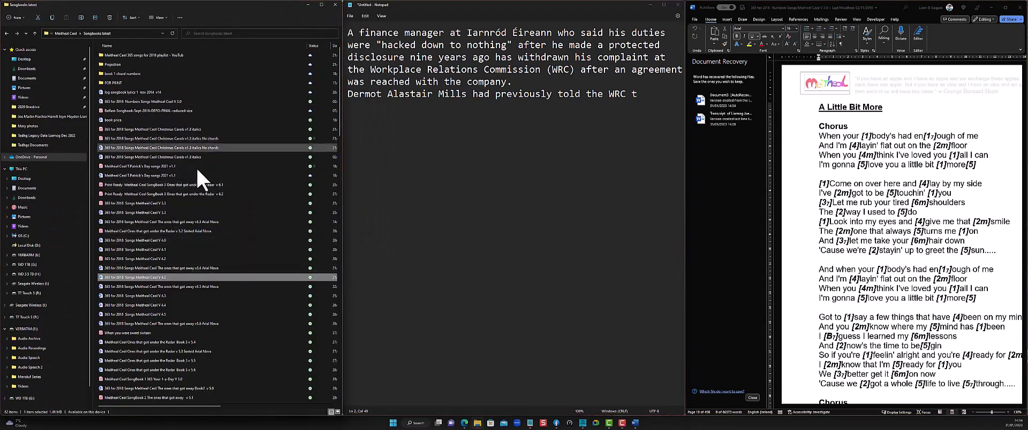
scroll(200, 177, down, 6)
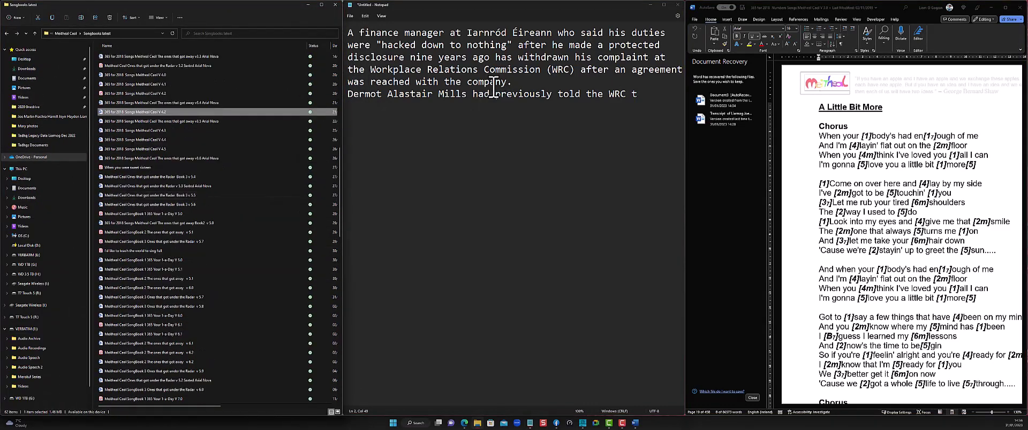
scroll(1017, 193, down, 5)
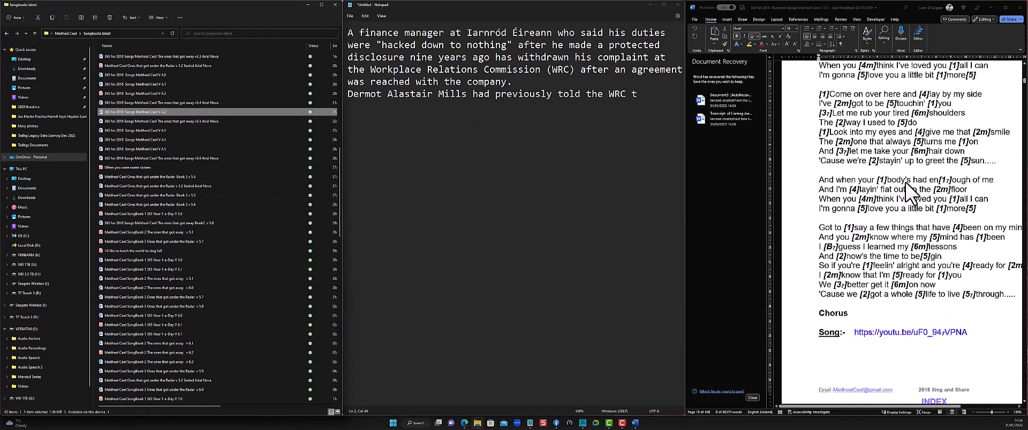
scroll(1017, 193, up, 5)
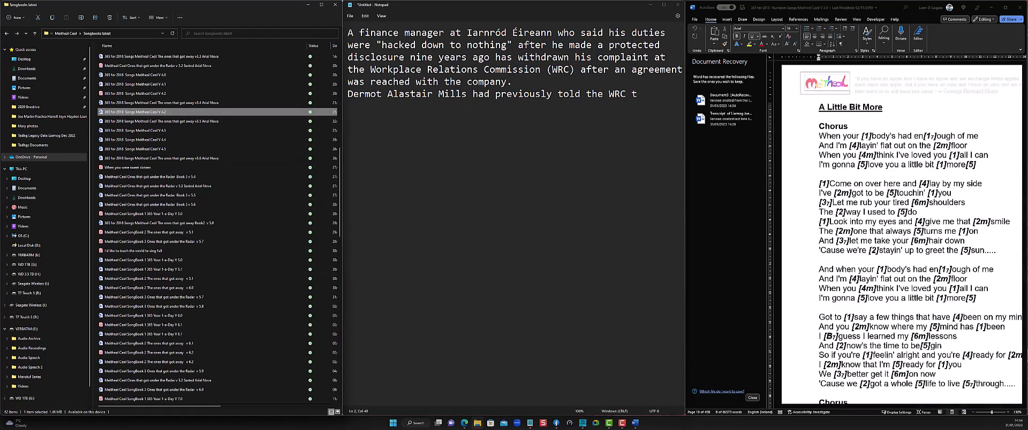
Bring up the Facebook window, move it to the middle column and minimize it.
key(alt+Tab)
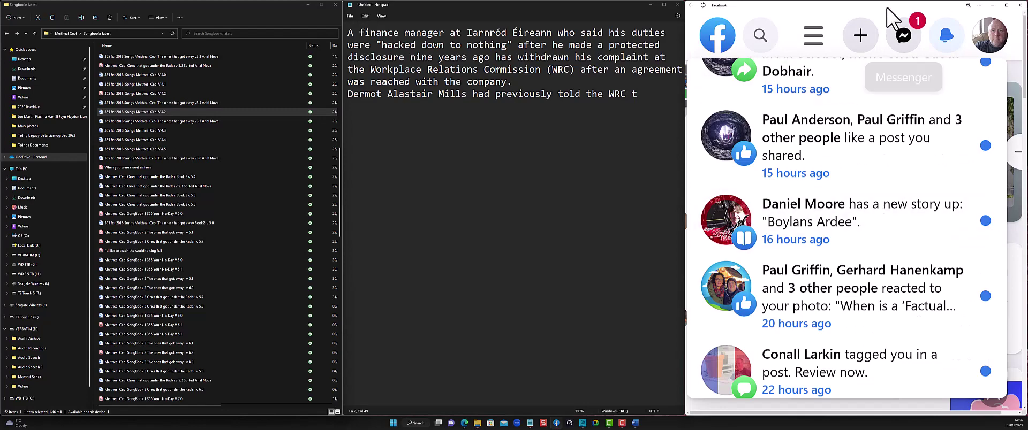
drag(889, 22, 551, 21)
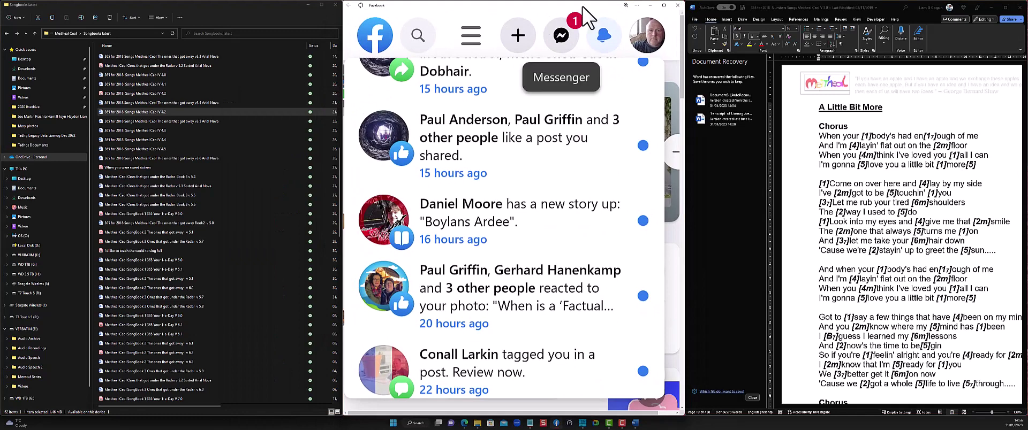
click(650, 6)
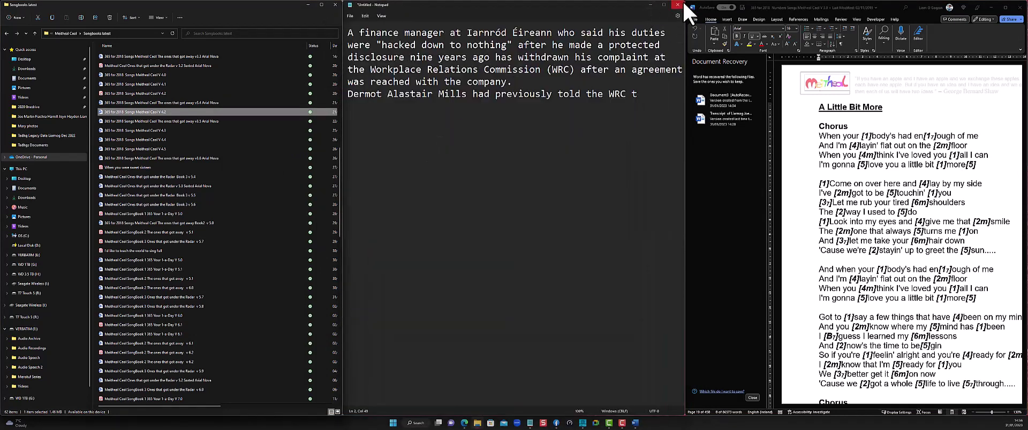
Close Notepad without saving the pasted text.
click(678, 5)
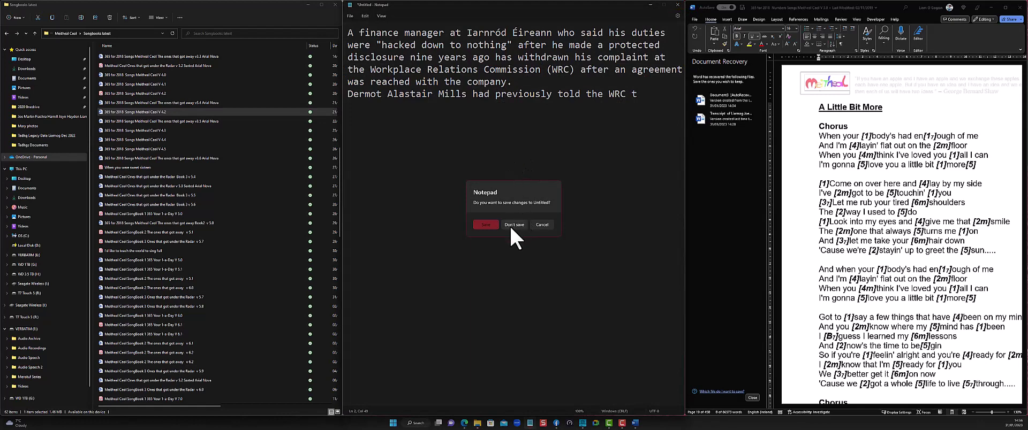
key(super+Down)
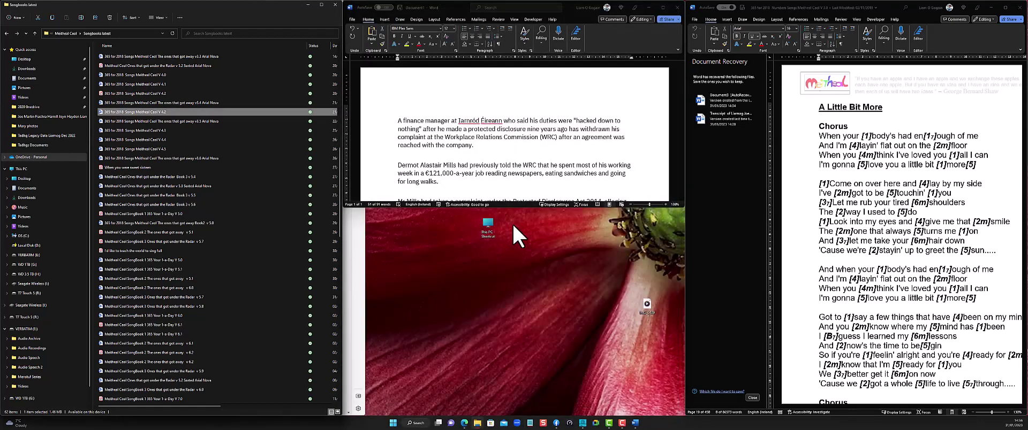